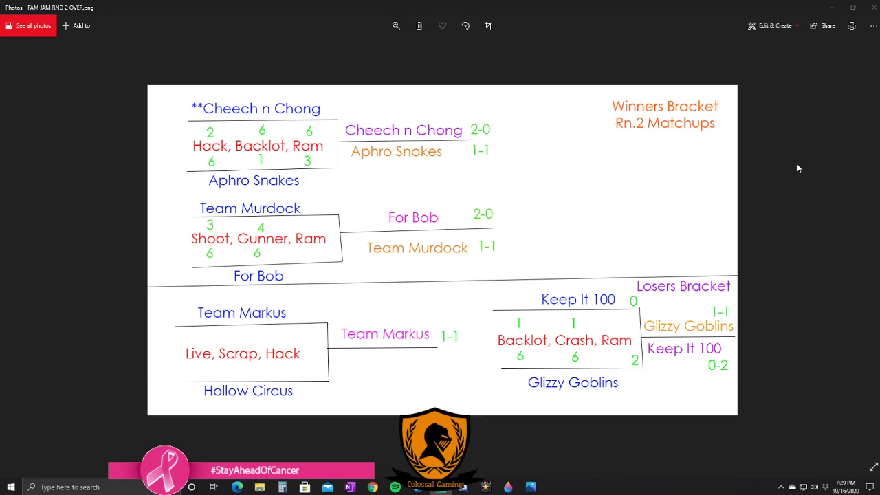
Close the Round 2 results image and zoom out to show the whole semi-final heading and Elimination Bracket
click(870, 7)
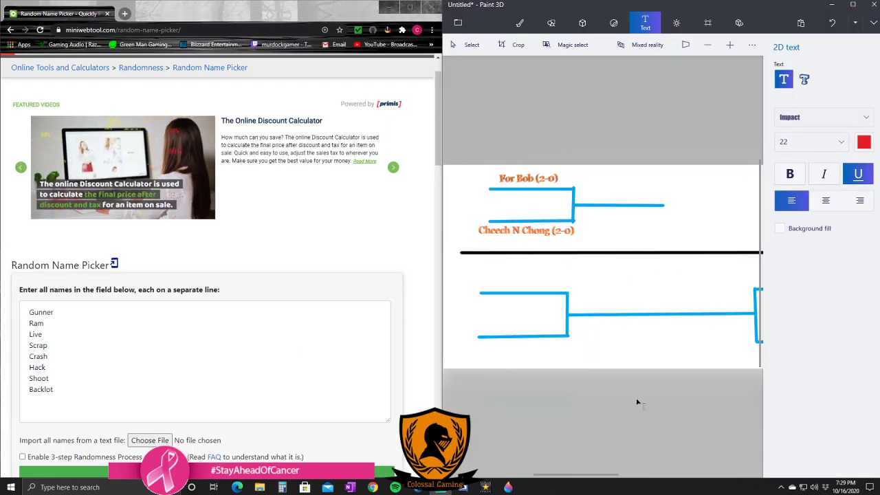
scroll(488, 437, down, 2)
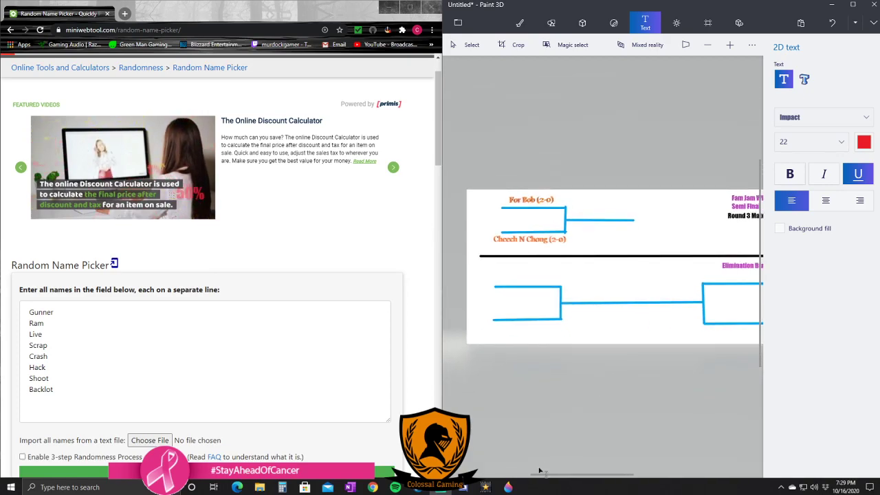
drag(540, 474, 577, 477)
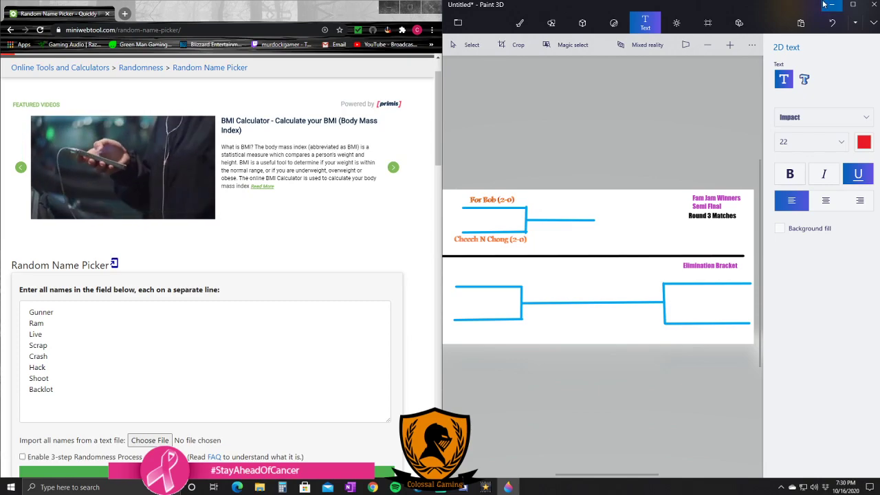
scroll(200, 330, down, 2)
Draw a random map and start a red label reading 'Gunner' inside the top match bracket
click(195, 388)
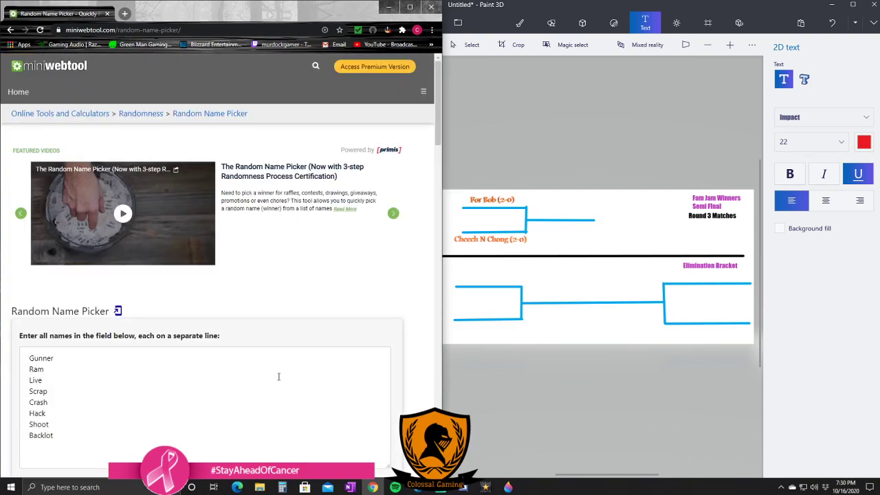
scroll(295, 385, down, 4)
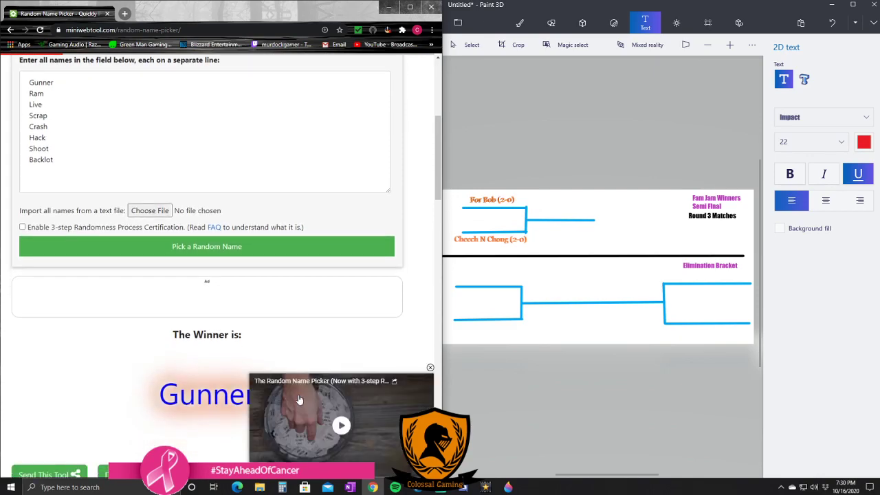
click(465, 217)
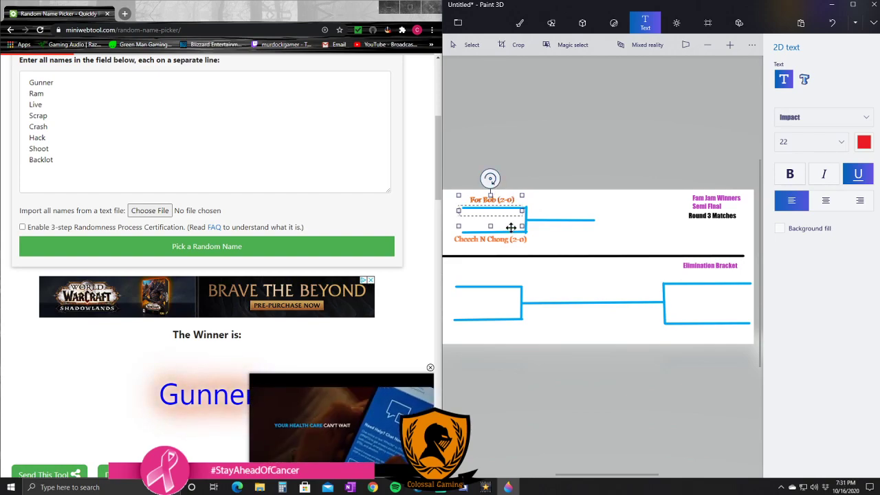
drag(511, 227, 512, 232)
text(Gunner)
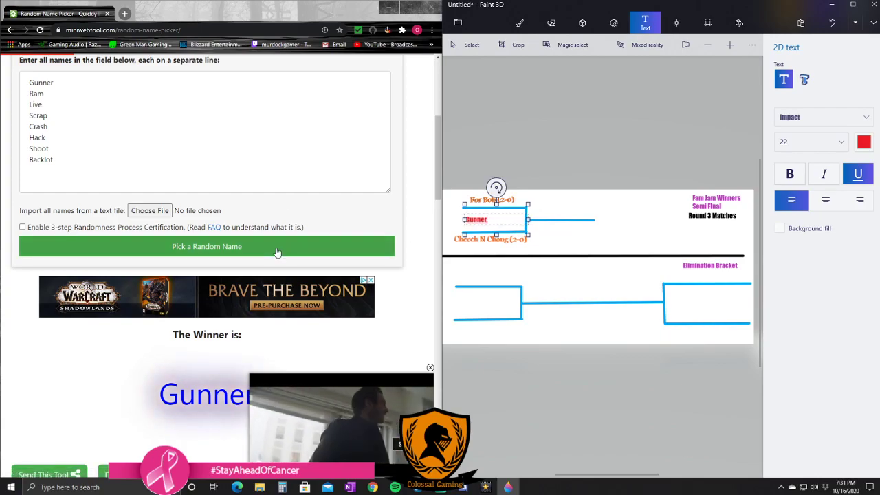
scroll(593, 249, up, 2)
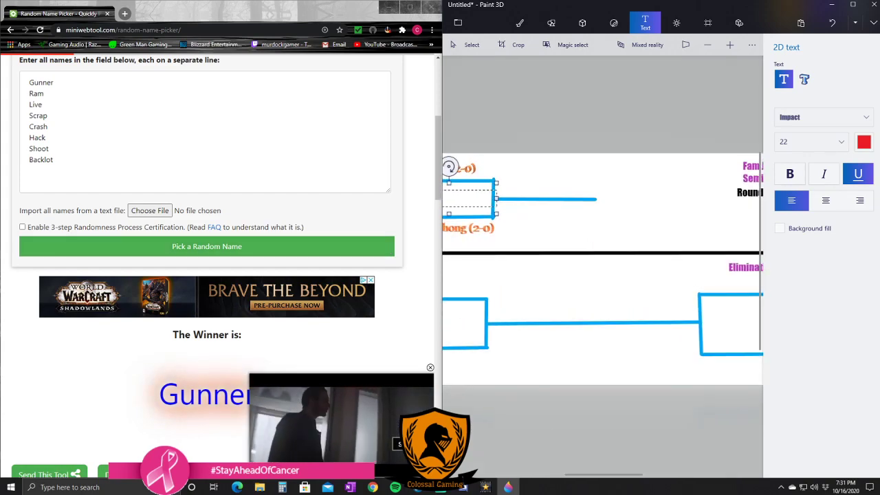
drag(574, 476, 549, 475)
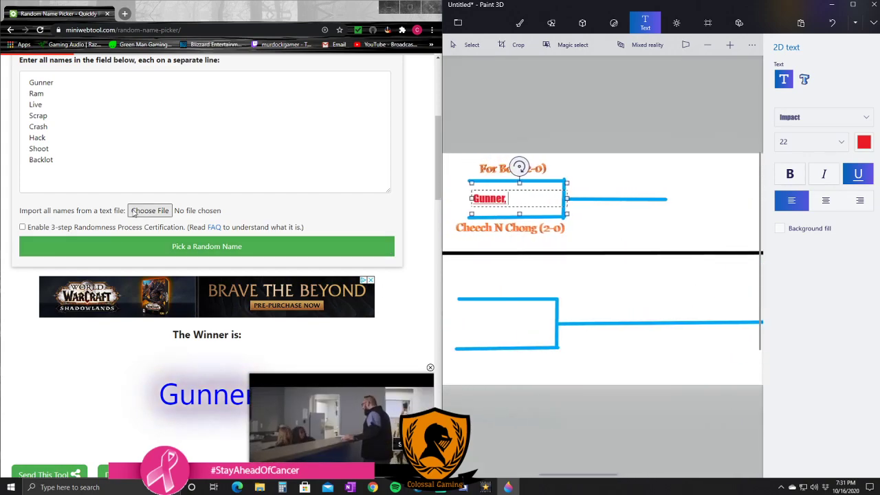
Draw two more maps and complete the label as 'Gunner, Shoot, Hack', fixing Hack's capitalisation
click(175, 255)
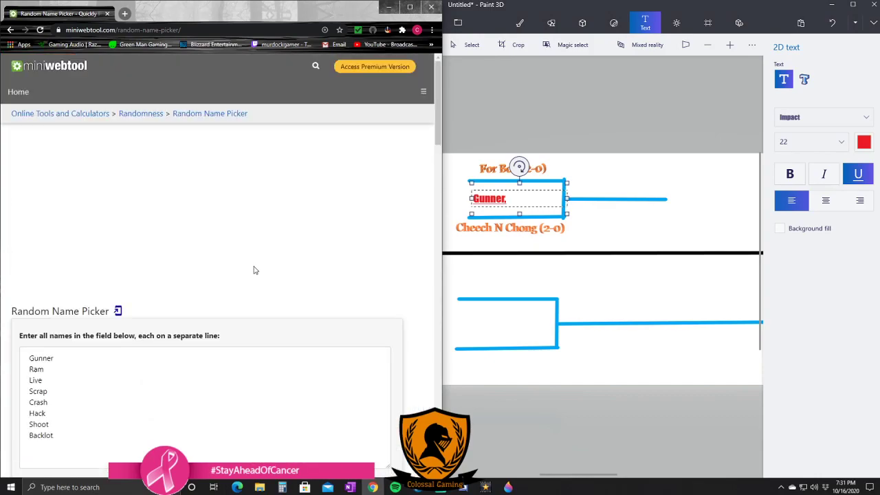
click(517, 199)
text(S)
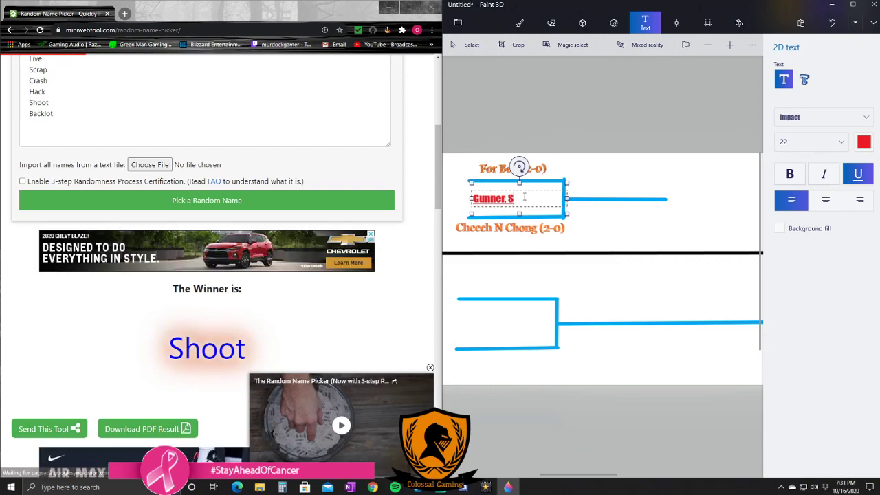
text(hoot,)
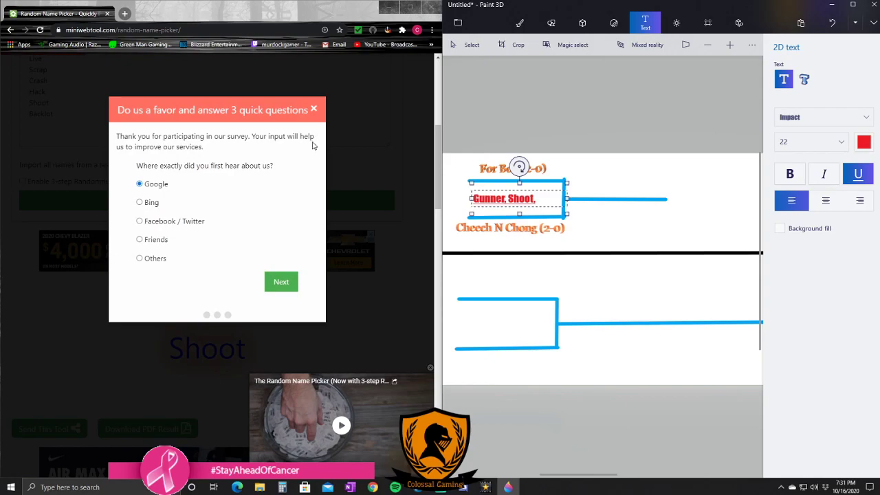
click(316, 105)
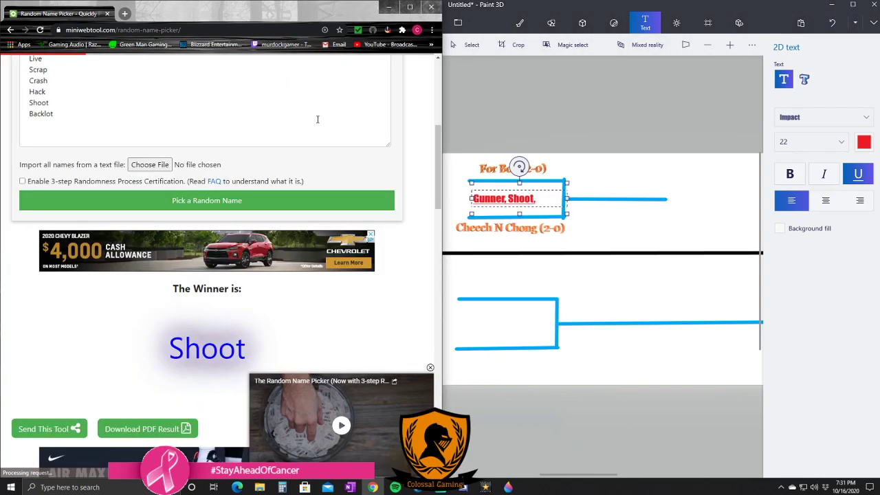
click(277, 200)
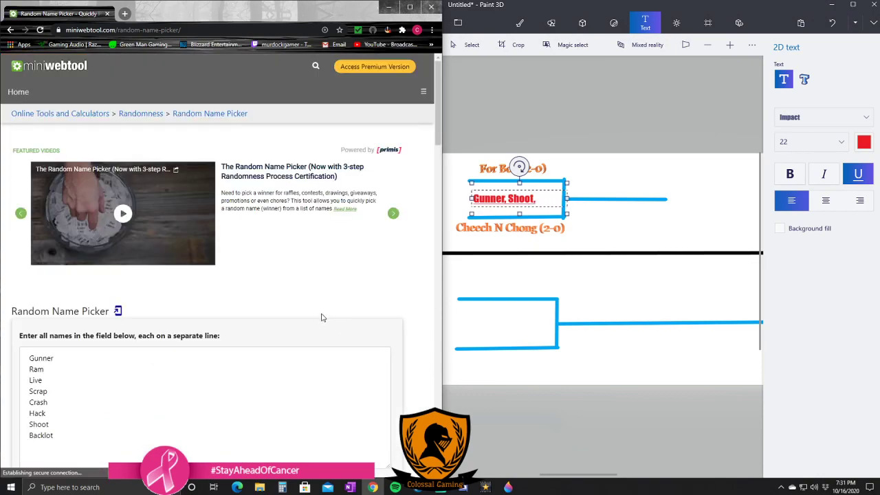
scroll(309, 326, down, 2)
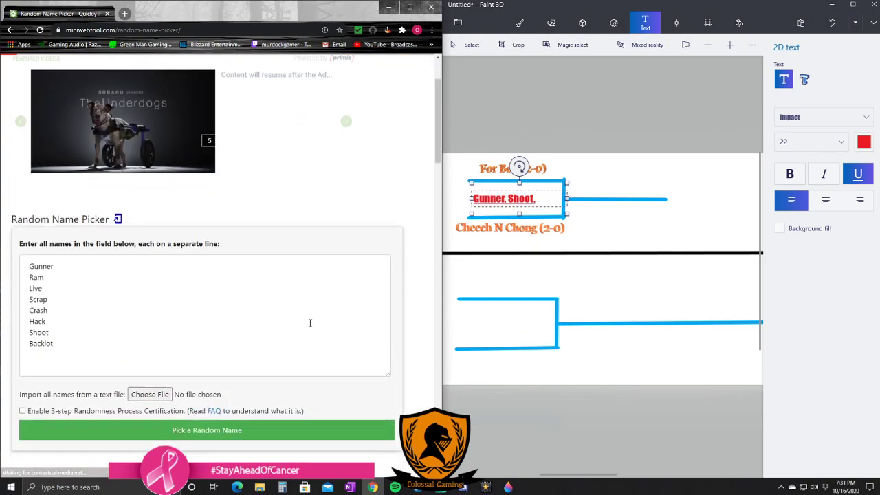
scroll(309, 327, down, 3)
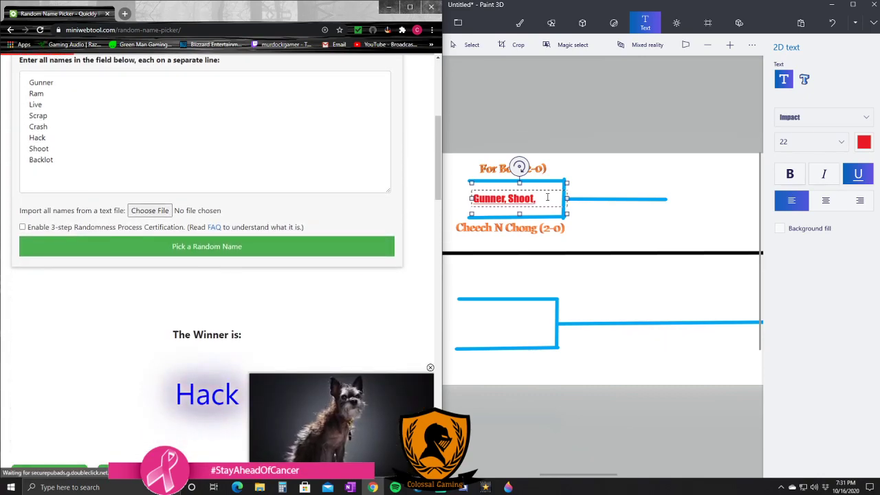
click(595, 207)
text(HAck)
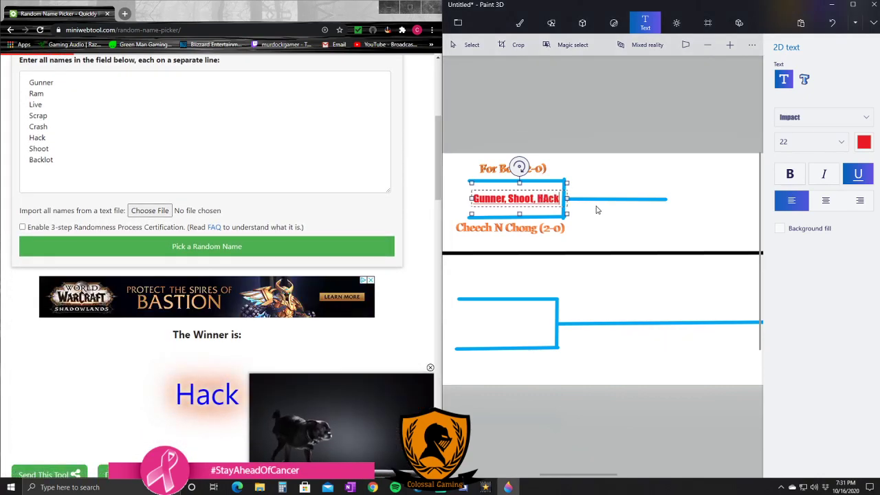
key(BackSpace)
key(BackSpace)
key(BackSpace)
text(ack)
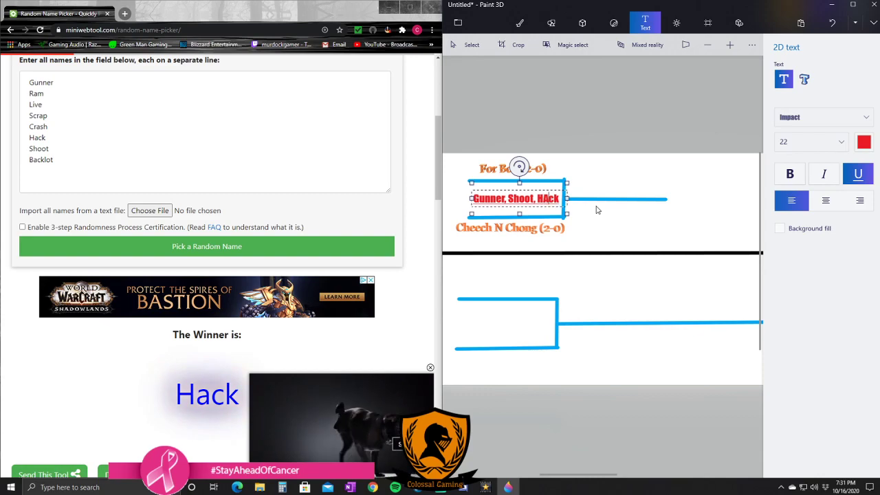
click(557, 110)
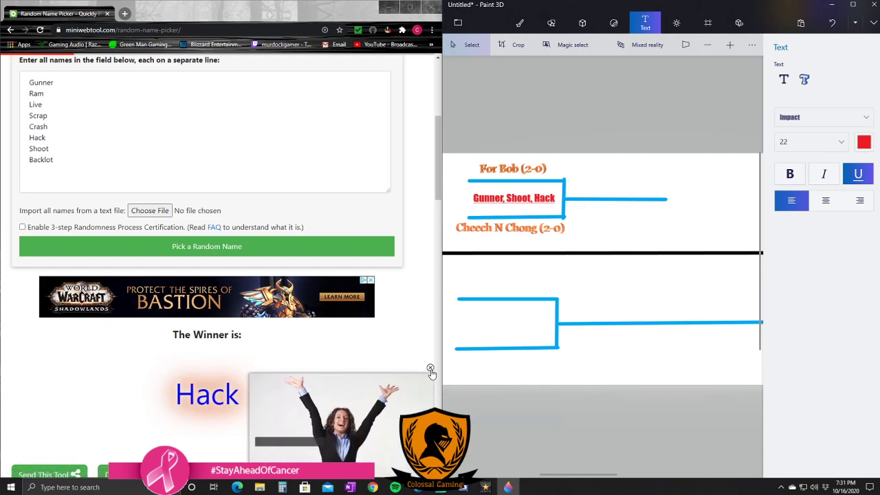
Draw a map for the next match and start its label with 'Hack'
click(303, 246)
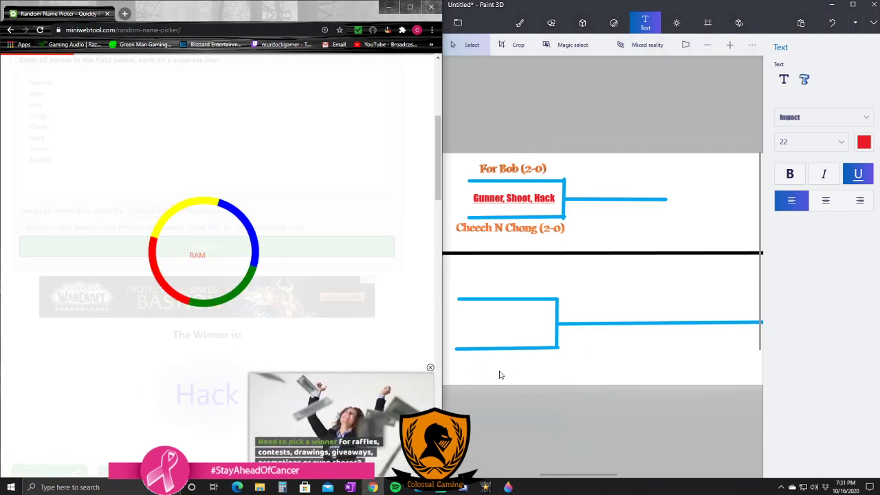
click(430, 370)
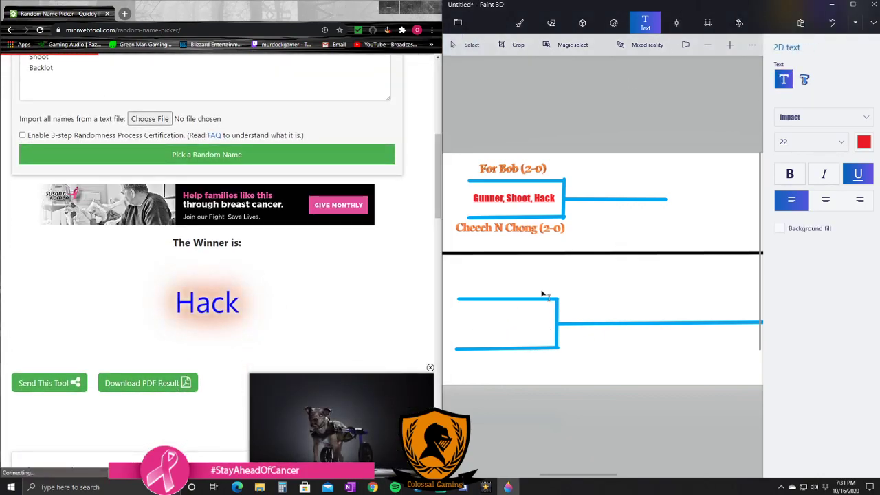
click(486, 320)
text(Ha)
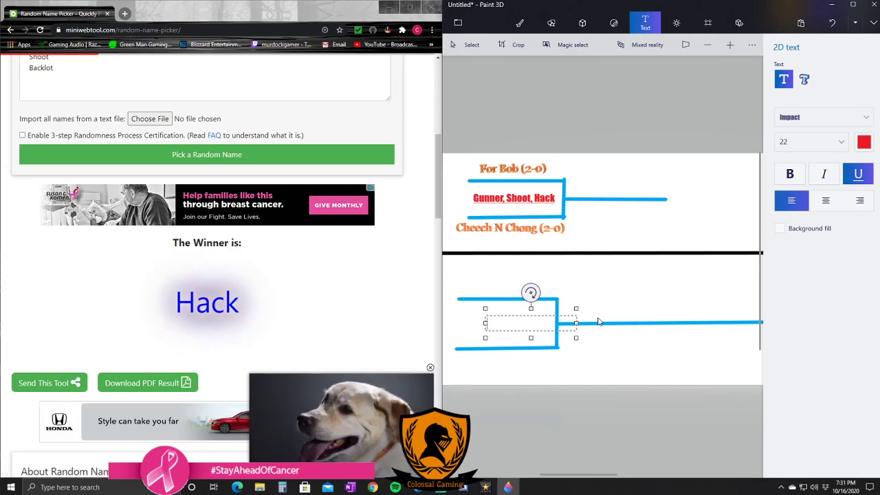
text(ck,)
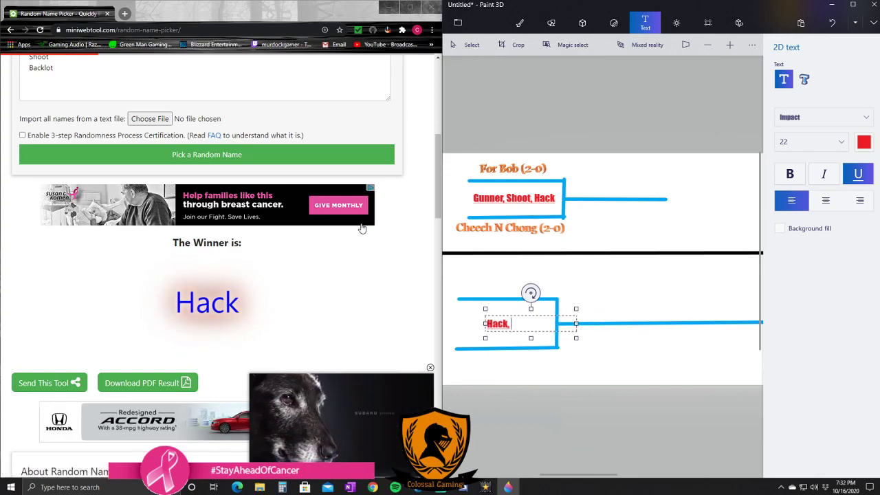
Draw two more maps and finish the lower semi-final label as 'Hack, Scrap, Shoot' on the bracket
scroll(265, 353, down, 6)
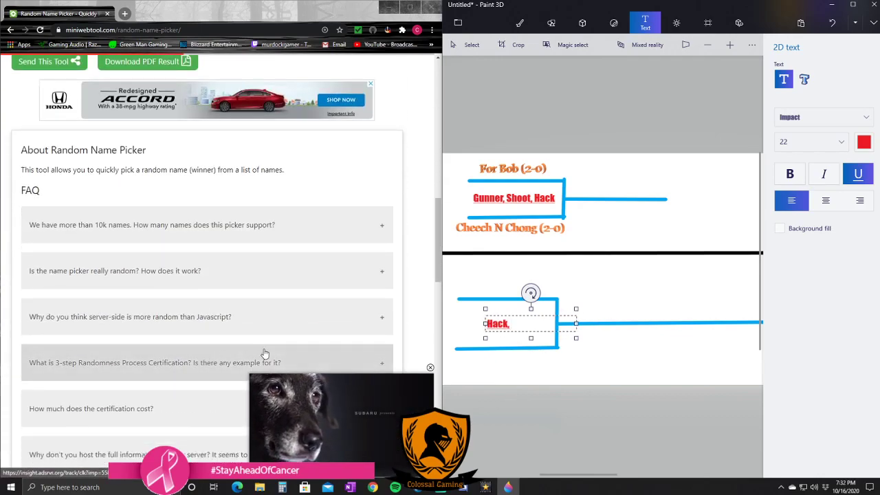
scroll(233, 303, up, 5)
scroll(233, 303, up, 2)
click(206, 200)
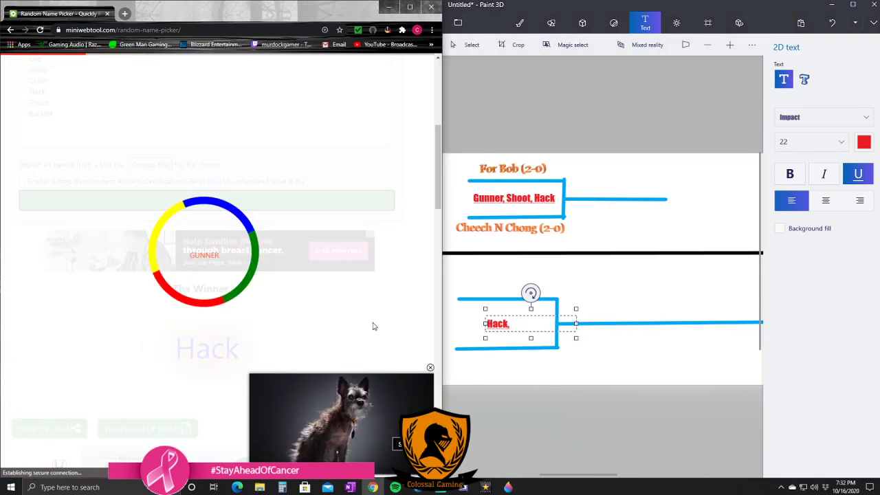
click(431, 369)
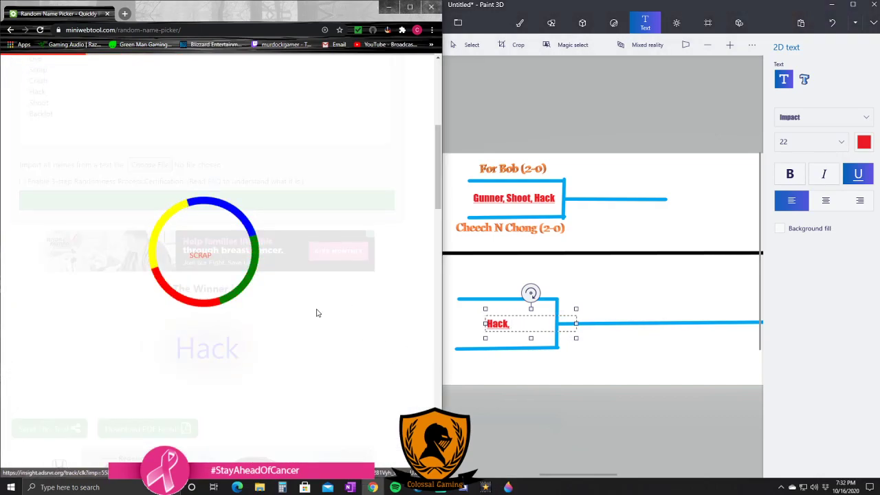
click(525, 321)
text(Scrap)
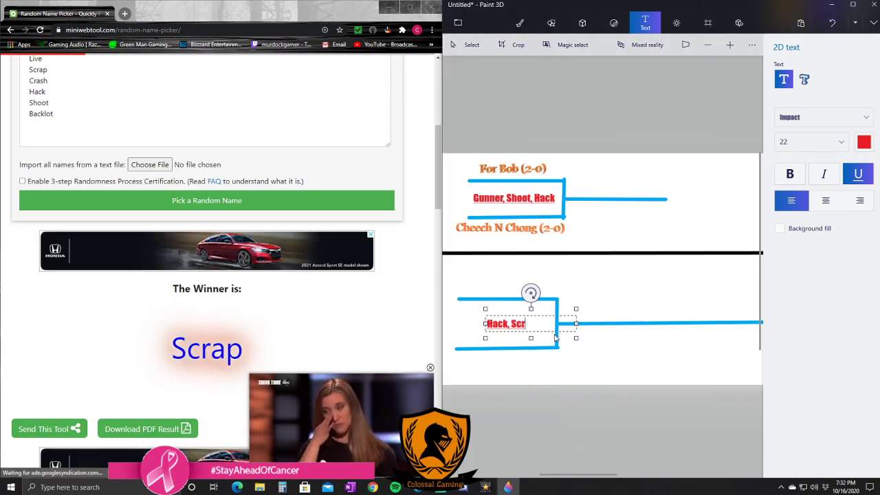
click(305, 206)
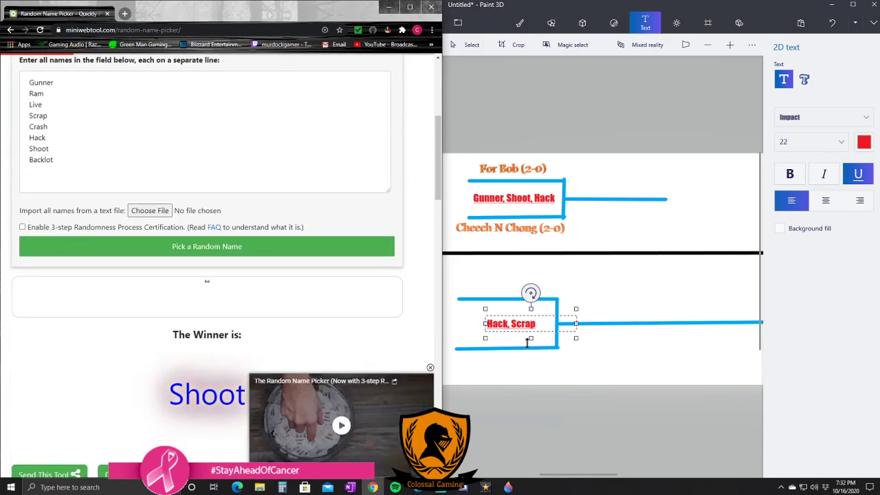
click(553, 331)
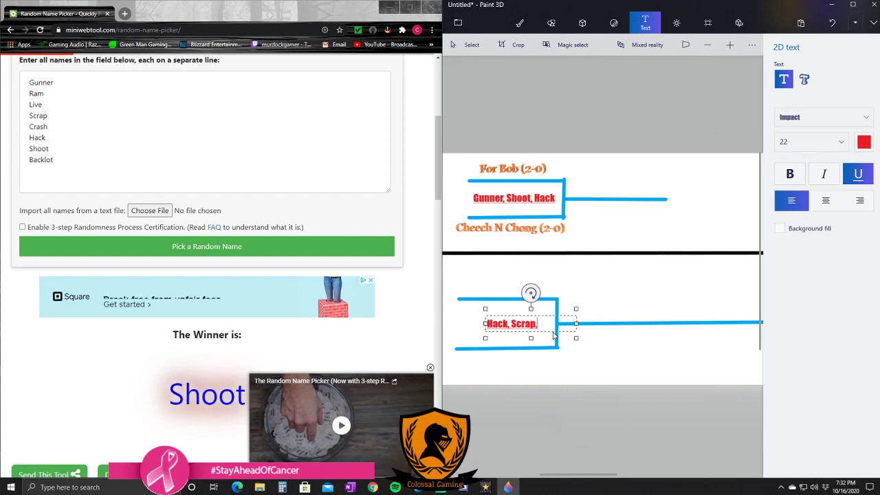
text(, Shoot)
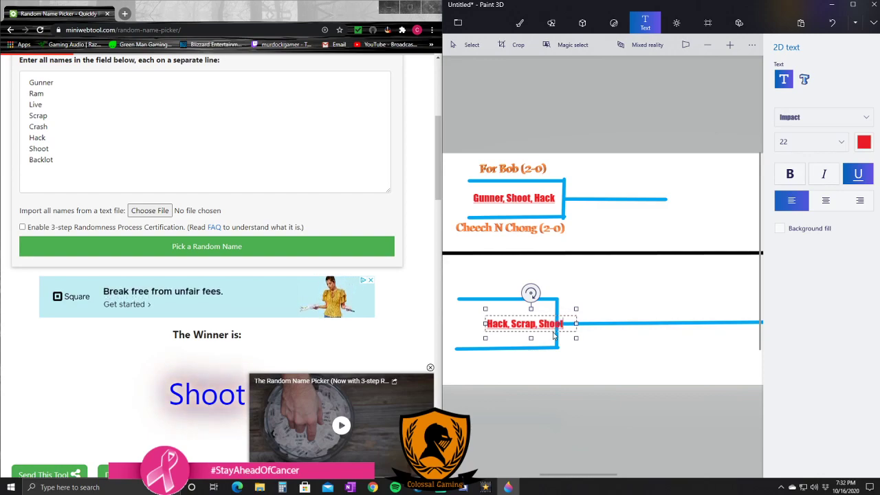
drag(551, 305, 525, 303)
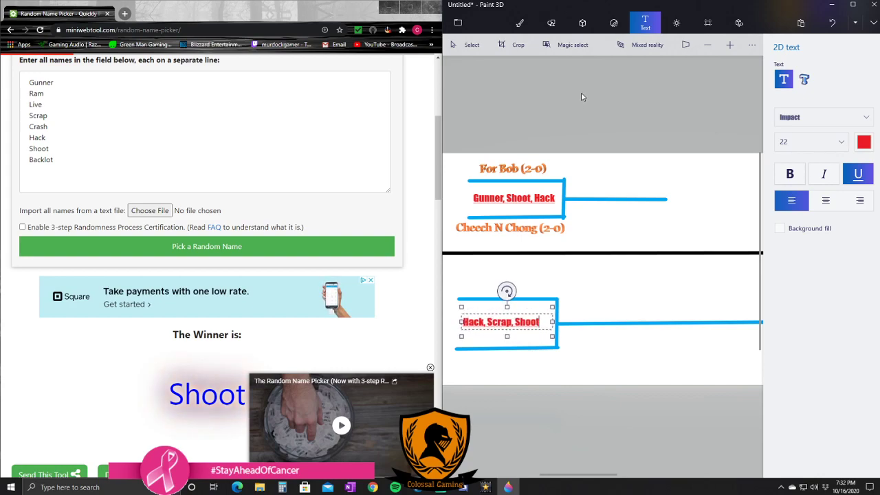
click(601, 125)
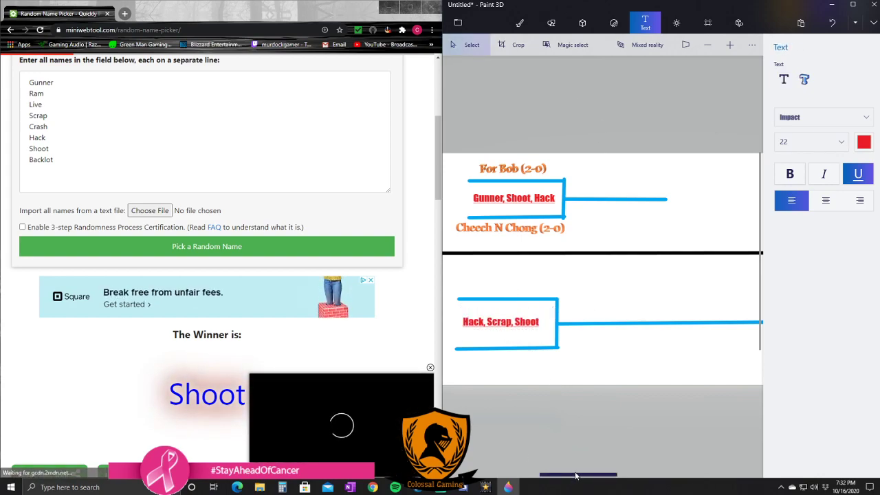
drag(576, 476, 647, 475)
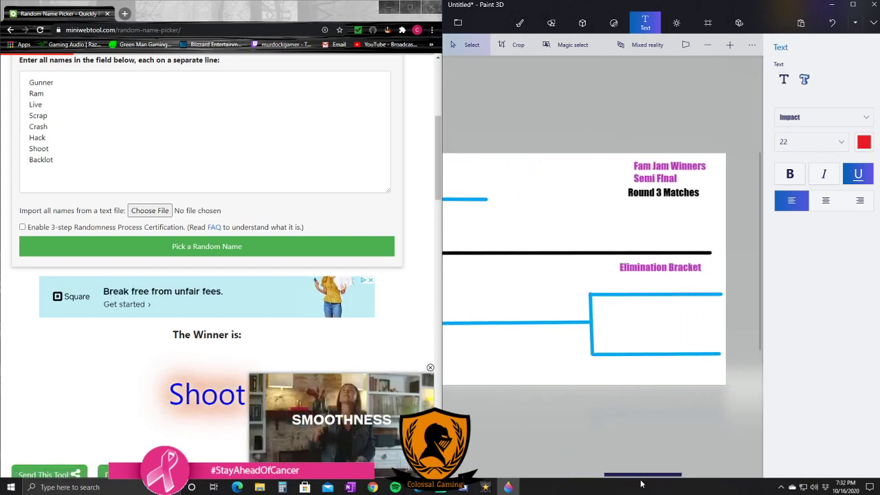
Draw three maps and add the label 'Scrap, Gunner, Live' in the Elimination Bracket slot
click(194, 248)
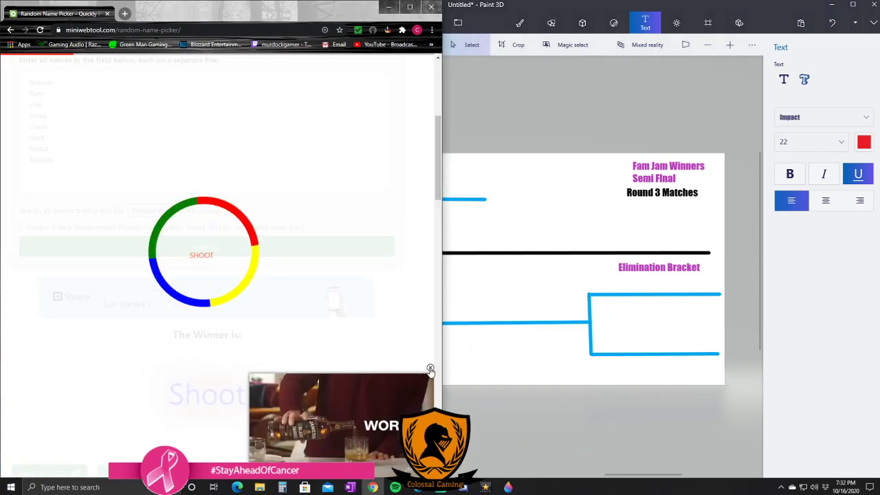
click(430, 370)
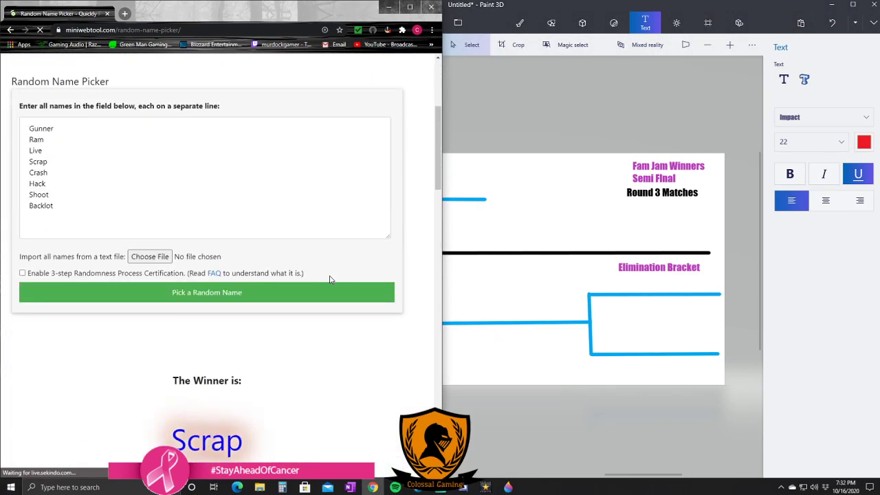
click(784, 79)
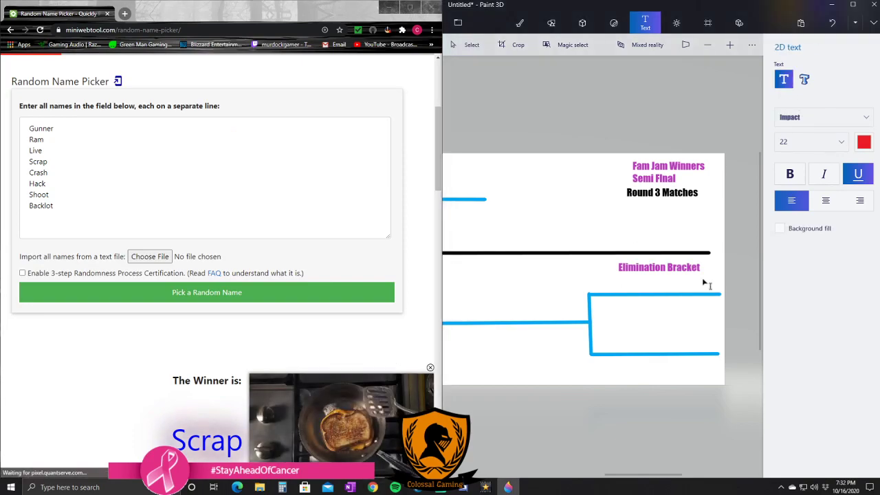
drag(630, 307, 720, 336)
text(S)
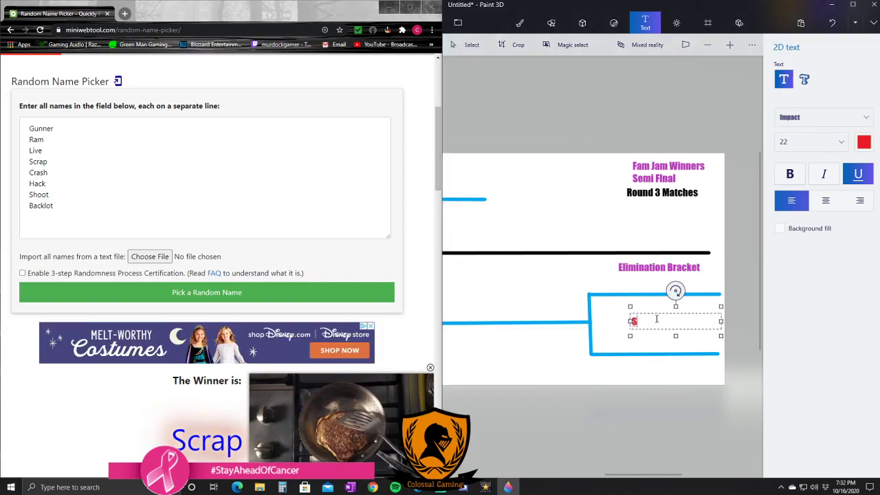
text(crap)
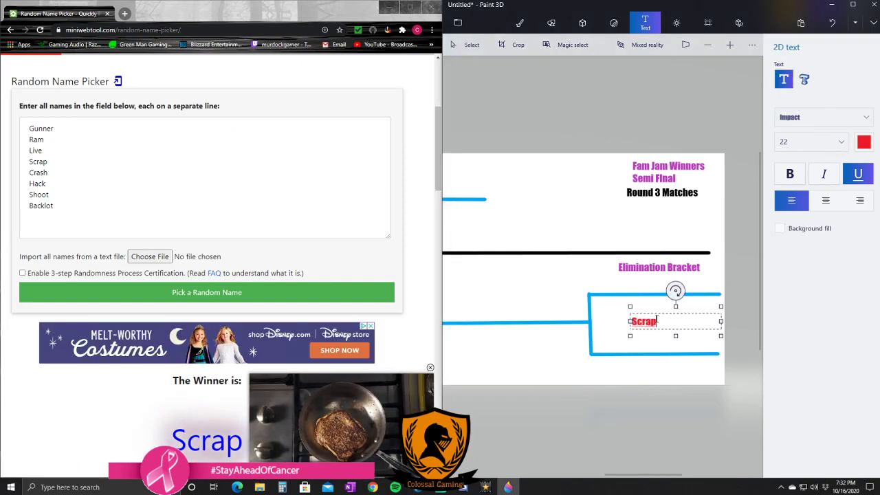
click(165, 292)
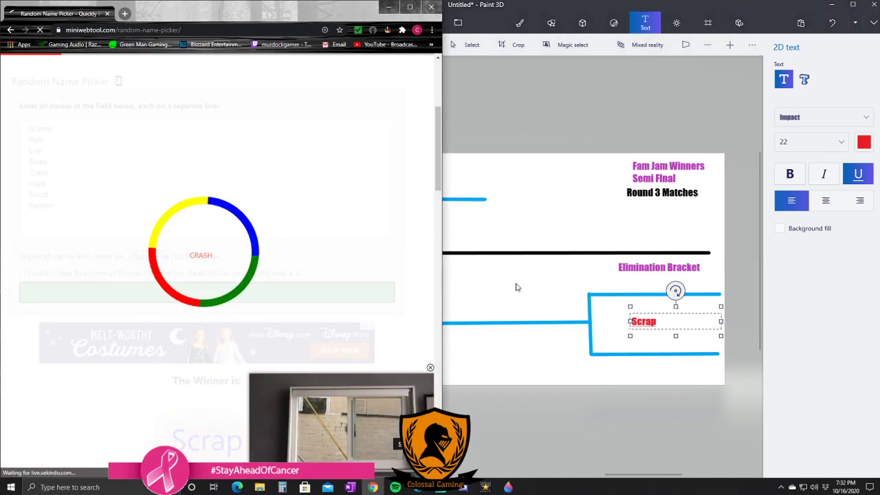
click(682, 331)
text(, )
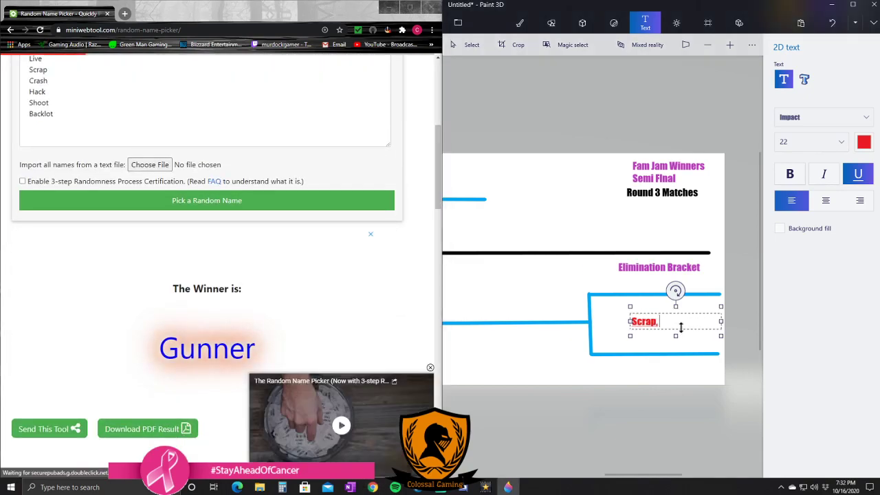
text(Gun)
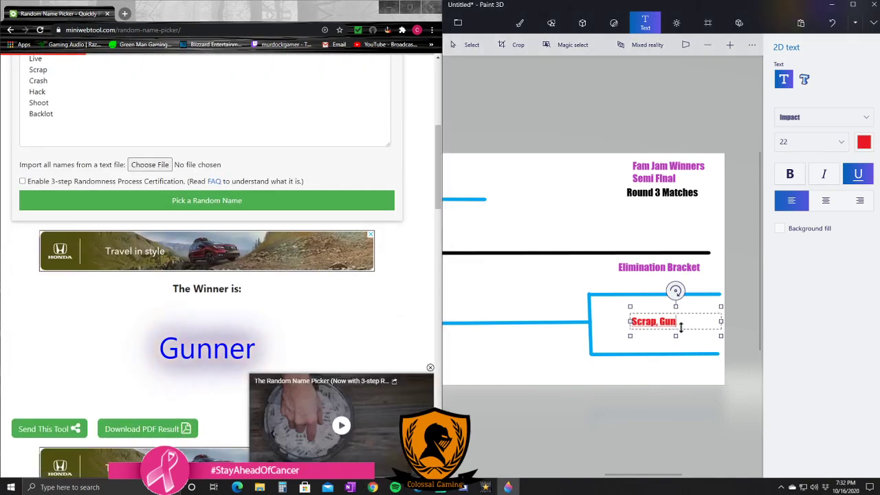
text(ner)
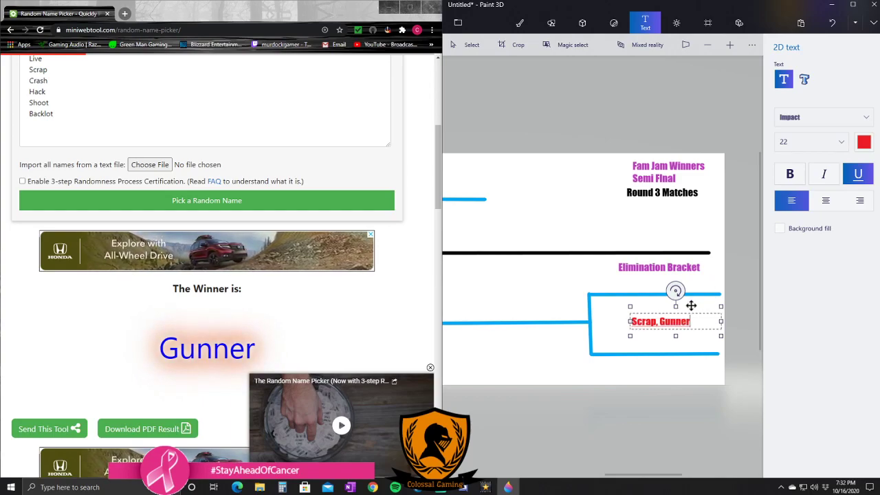
drag(691, 305, 676, 305)
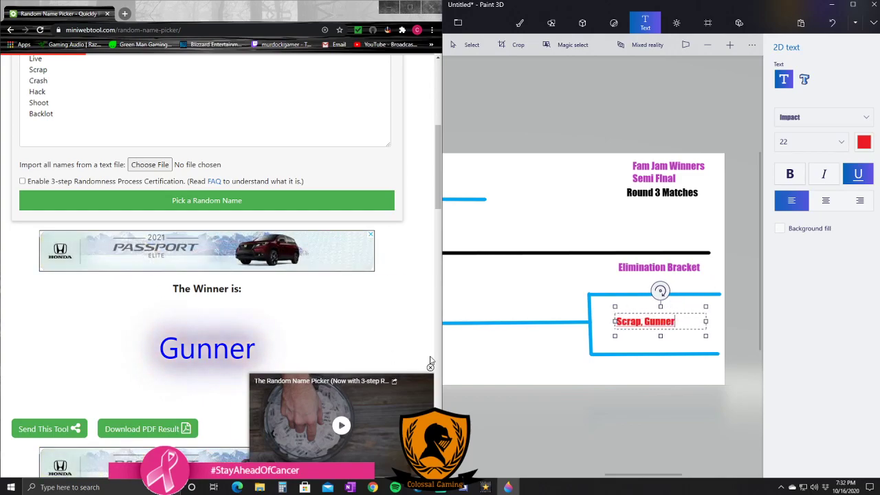
text(,)
click(194, 205)
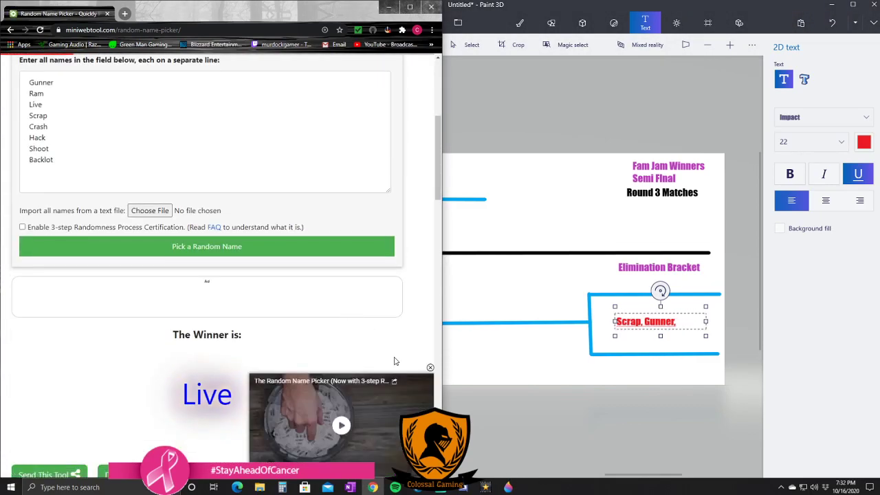
click(429, 367)
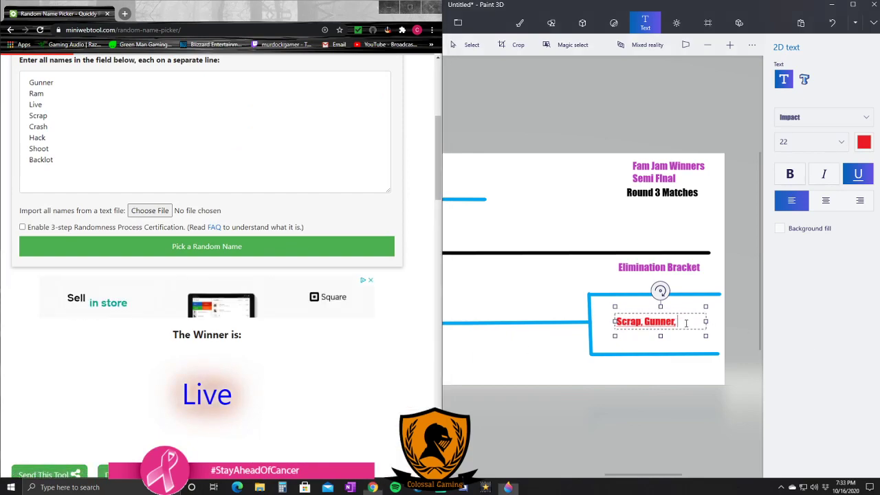
text(Live)
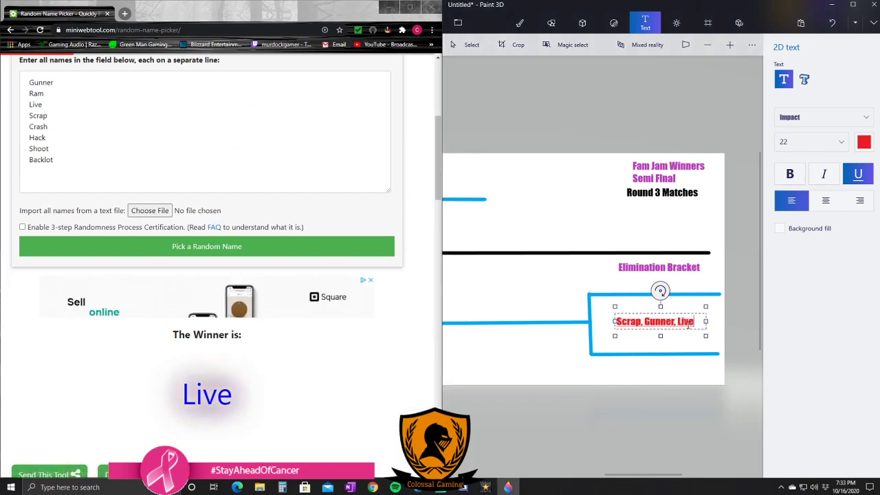
click(590, 137)
Clear all eight map names from the Random Name Picker list
scroll(589, 366, down, 3)
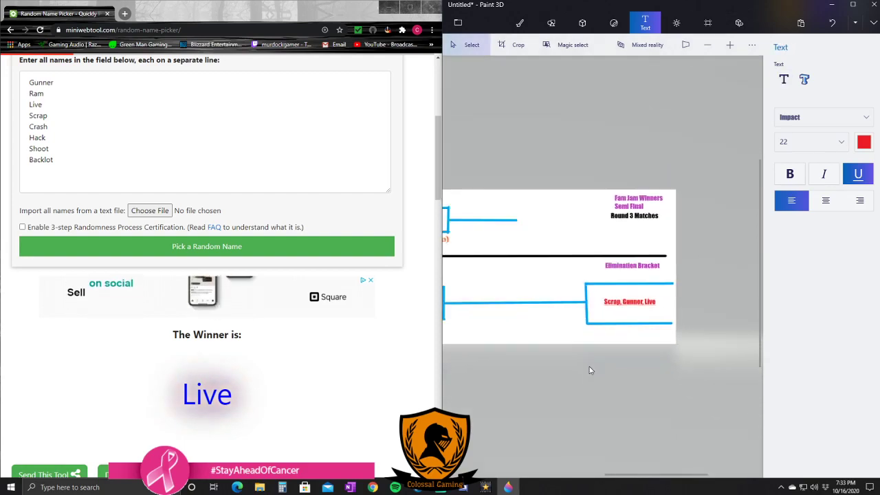
scroll(534, 384, up, 4)
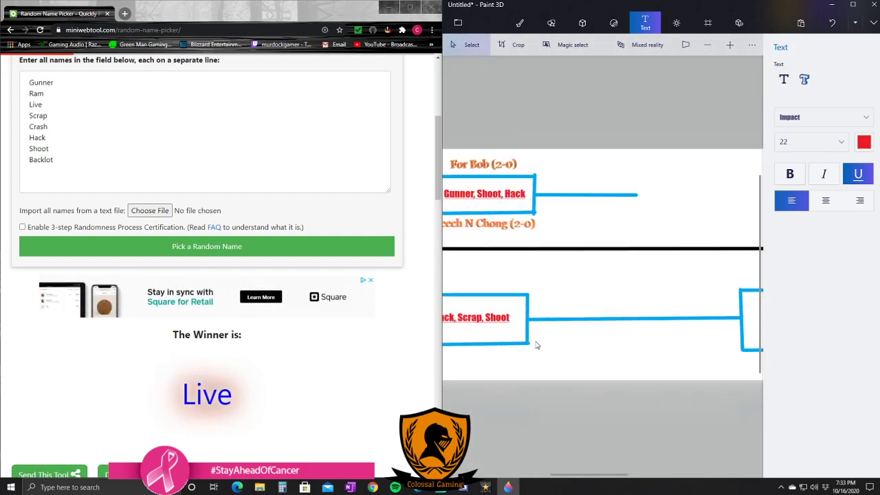
drag(607, 475, 595, 474)
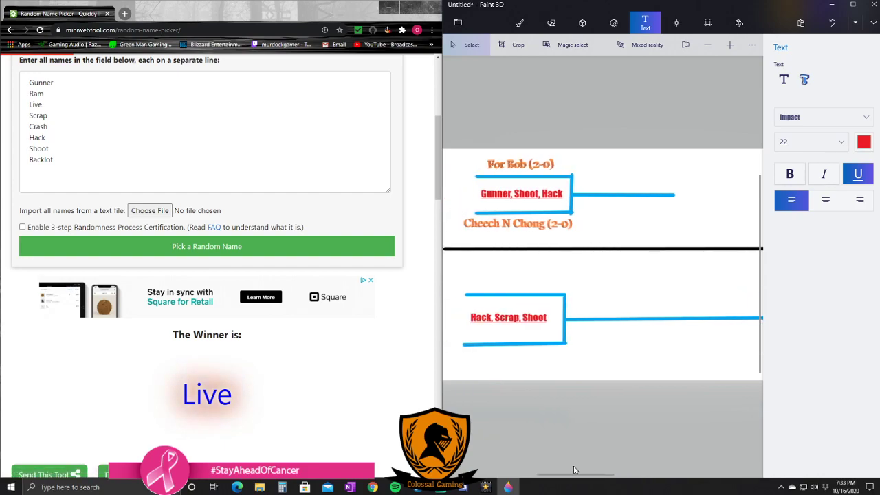
scroll(315, 252, up, 3)
drag(160, 306, 9, 210)
key(BackSpace)
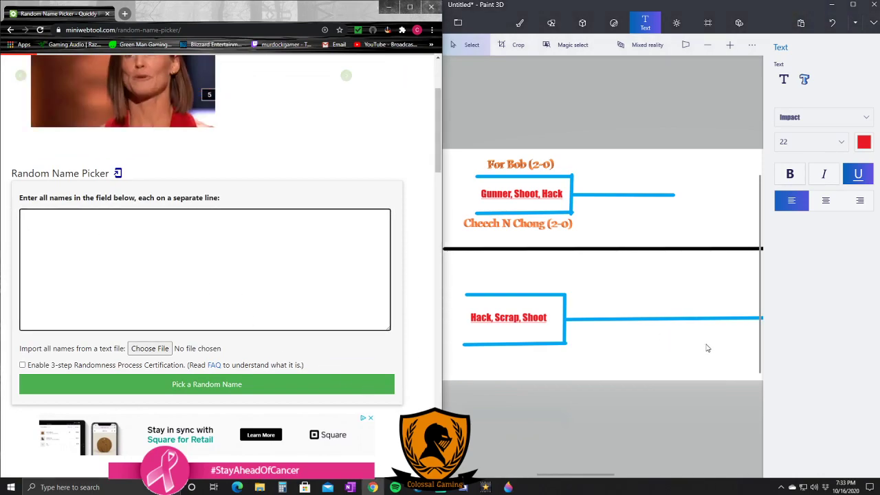
Change the Paint 3D text colour from red to orange
drag(588, 476, 589, 479)
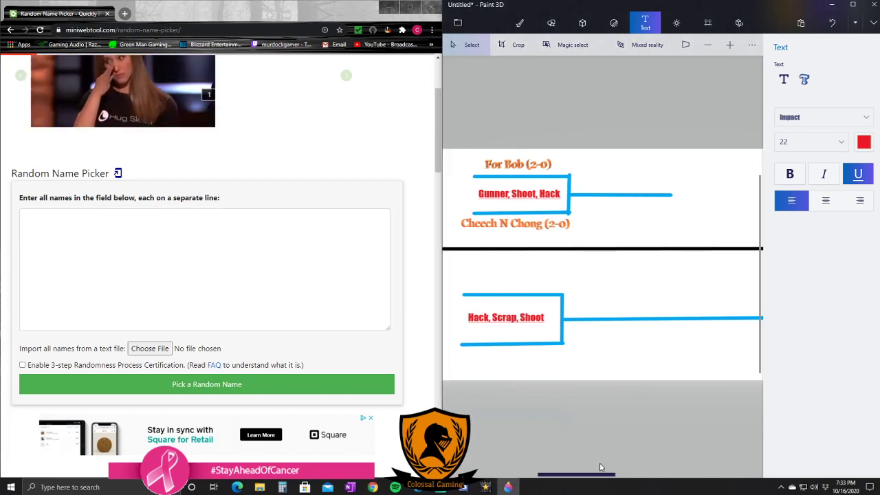
click(862, 142)
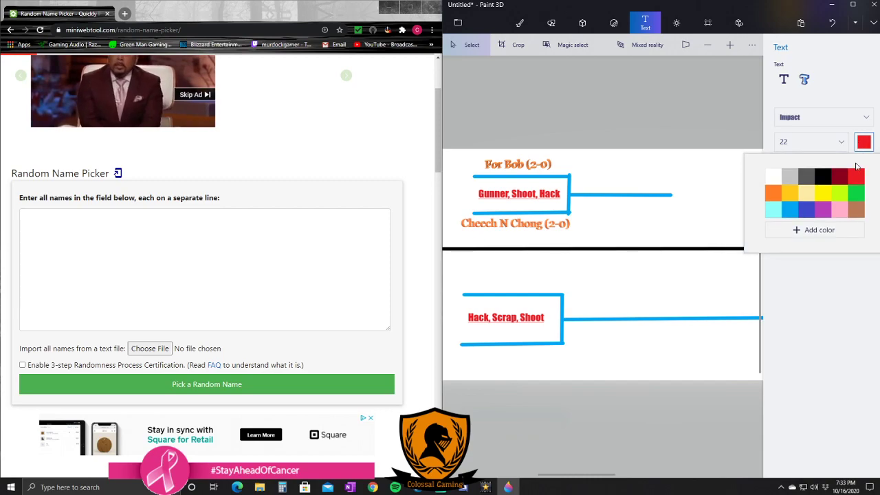
click(772, 194)
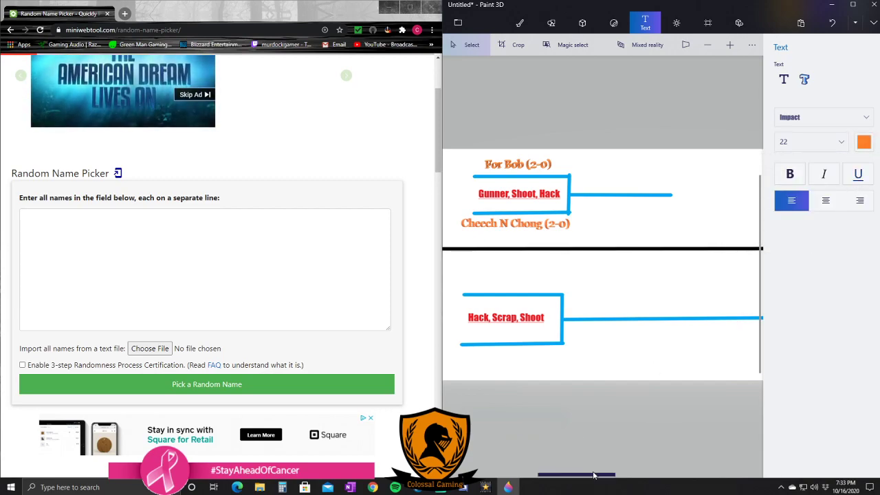
Begin entering player names into the Random Name Picker list
drag(594, 474, 595, 475)
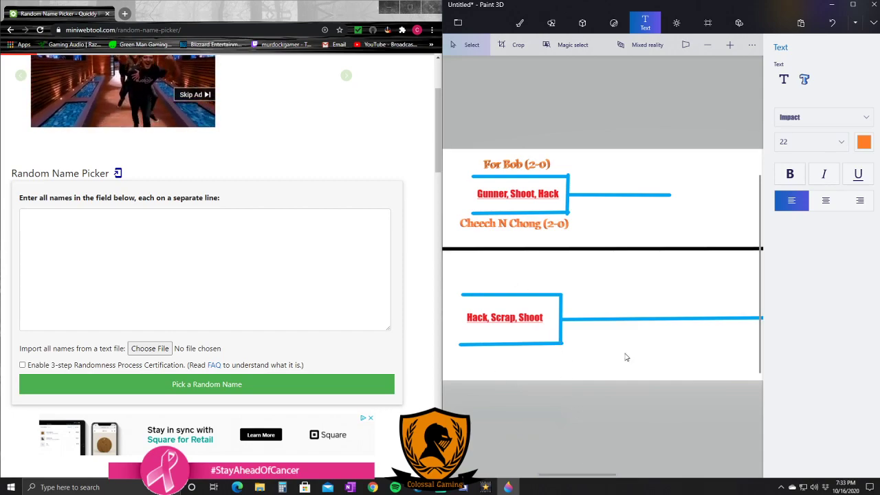
click(120, 235)
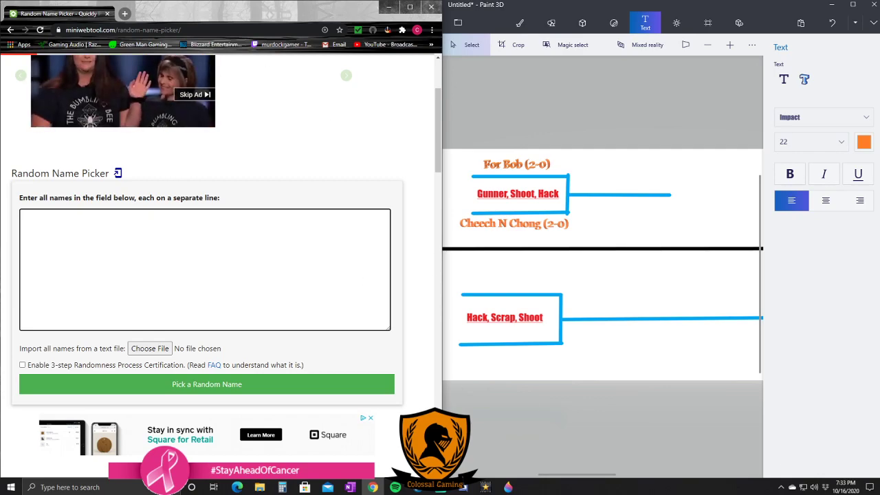
mouse_move(592, 474)
mouse_down()
mouse_move(644, 475)
mouse_move(581, 475)
mouse_up()
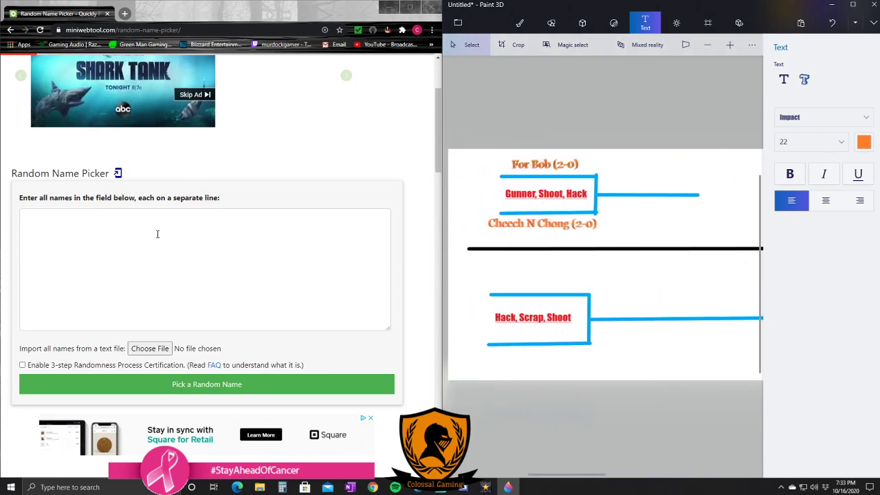
click(135, 216)
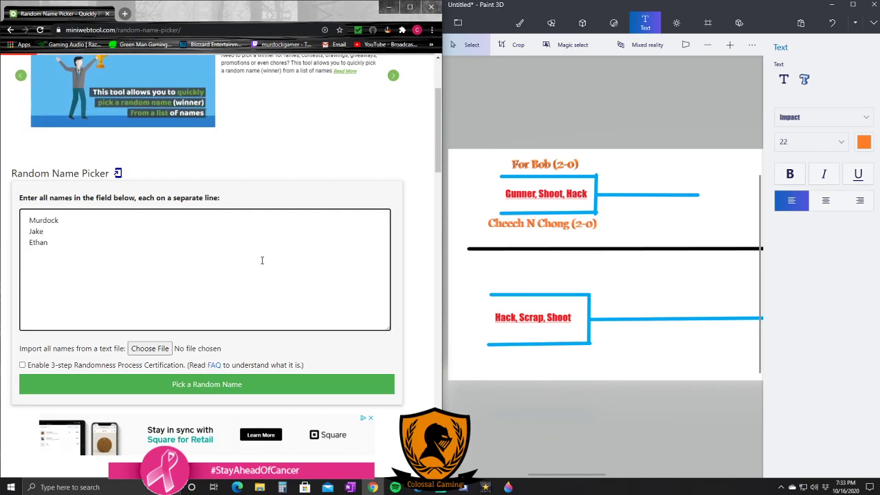
Add a fourth player name, draw one at random, and delete the drawn name from the list
text(Markus)
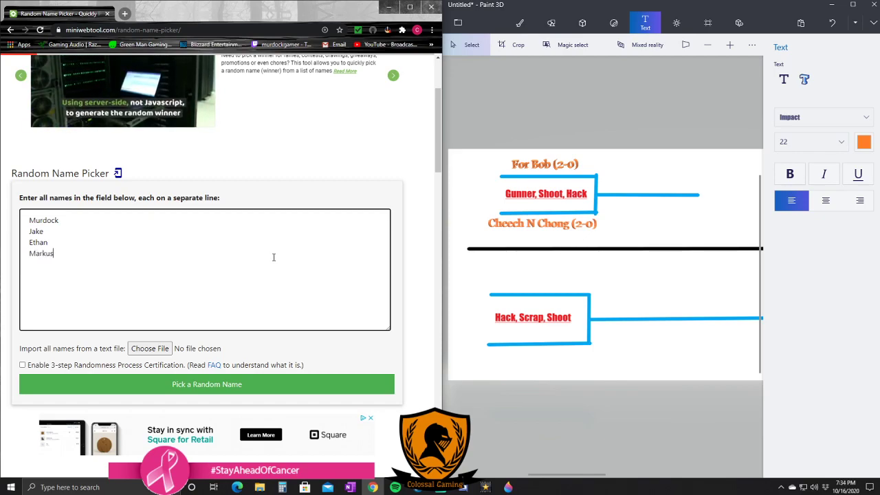
click(260, 388)
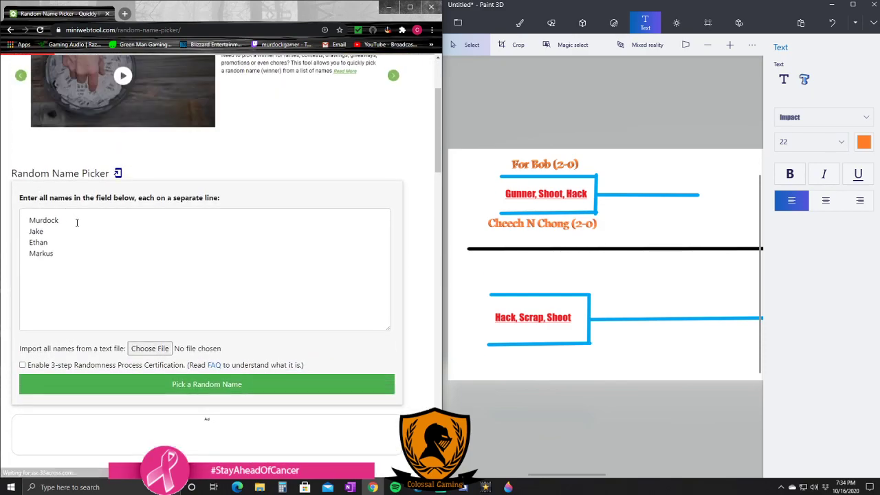
key(BackSpace)
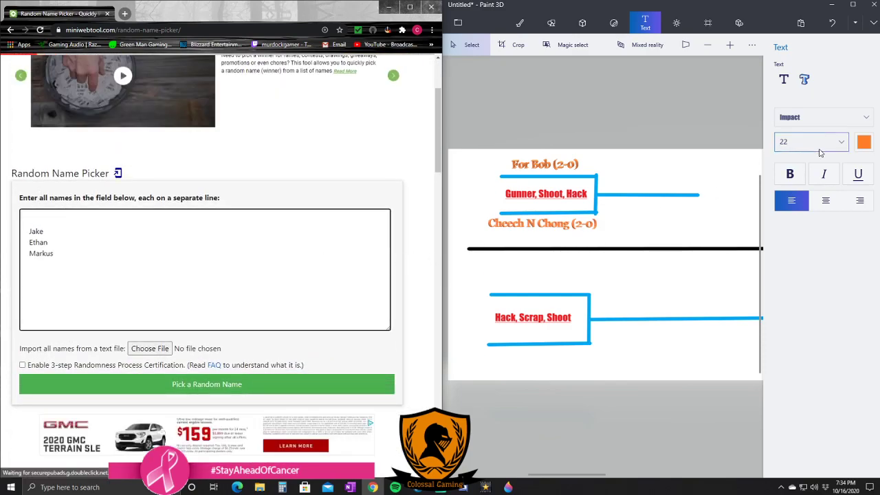
Add orange 3D text 'Team Murdock (1-1)' above the Hack, Scrap, Shoot match
click(783, 79)
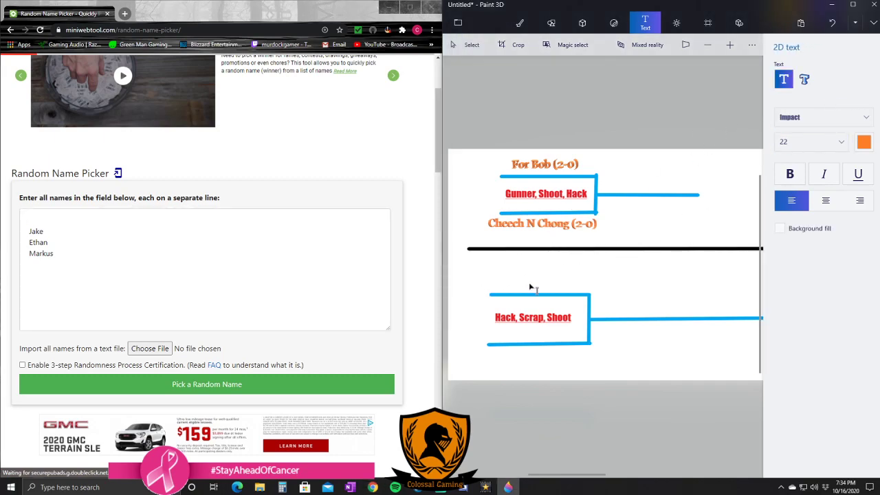
click(524, 283)
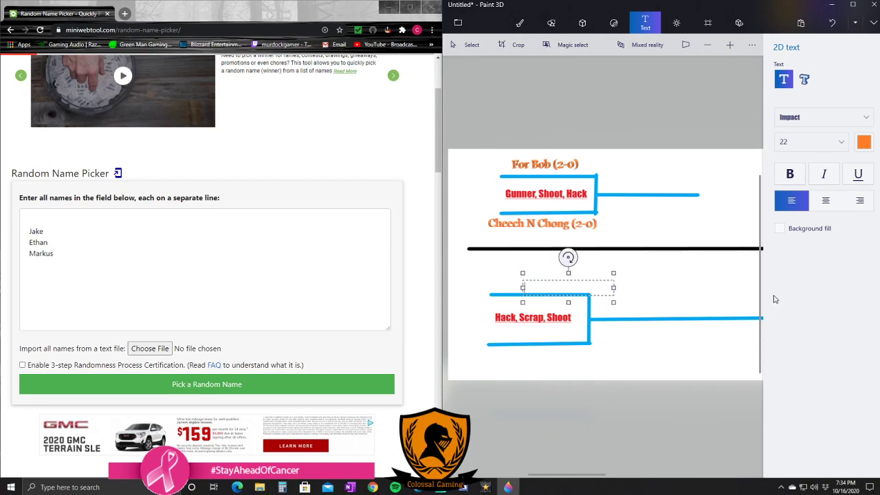
text(Tea)
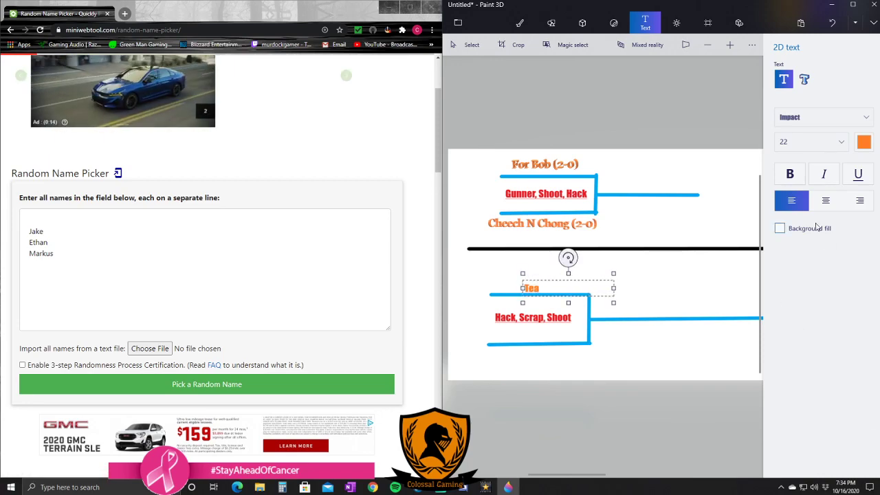
double_click(541, 287)
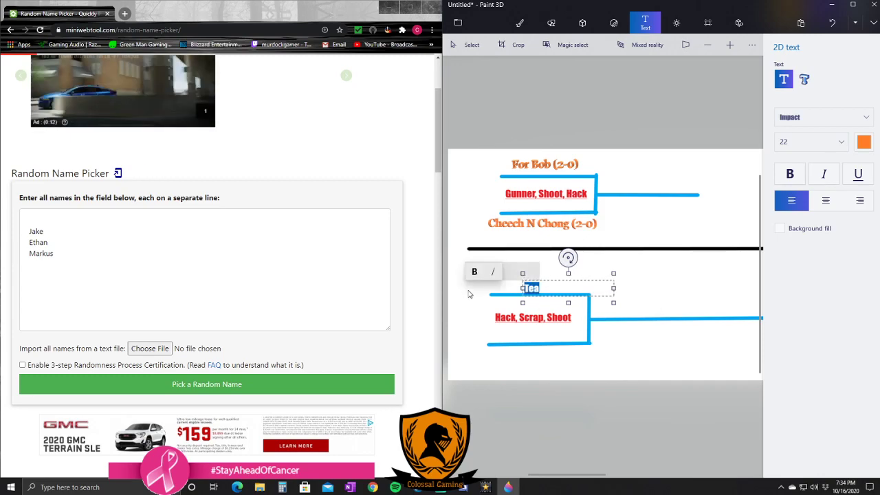
click(804, 79)
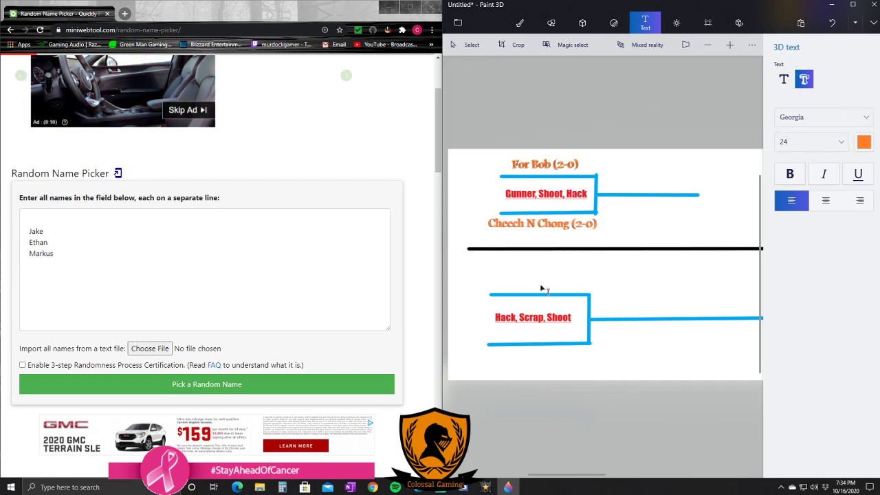
click(522, 273)
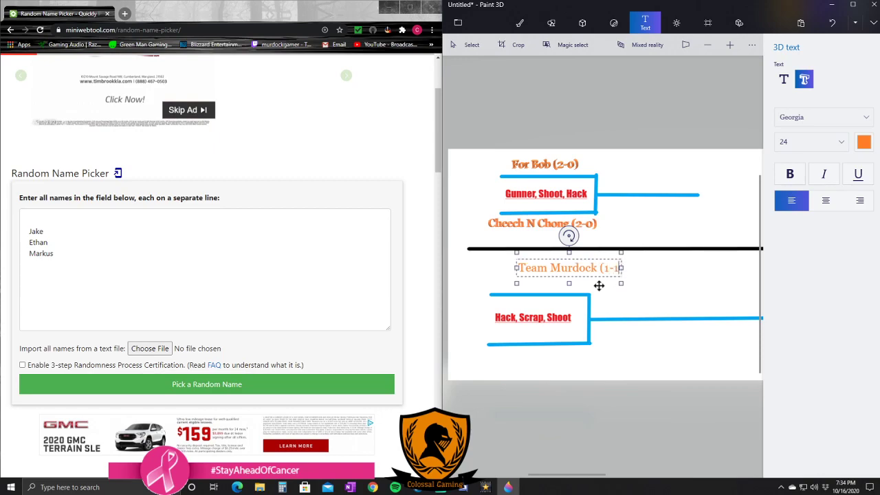
drag(598, 286, 599, 285)
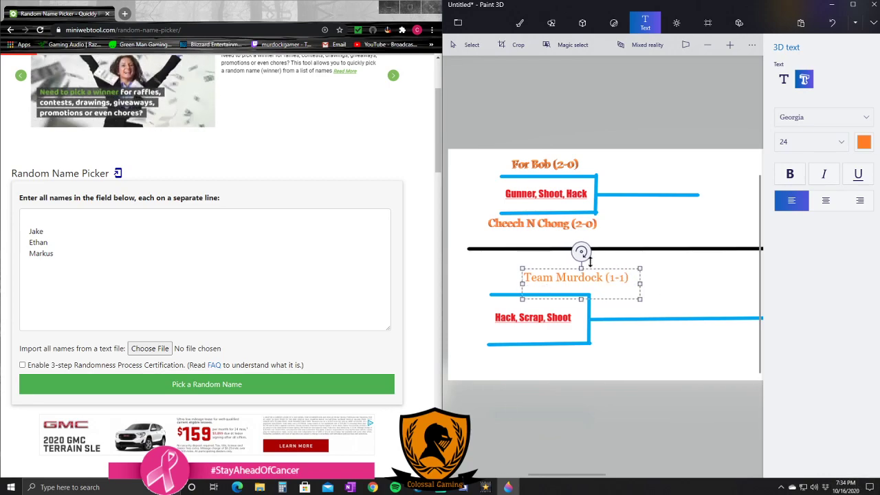
drag(607, 265, 569, 269)
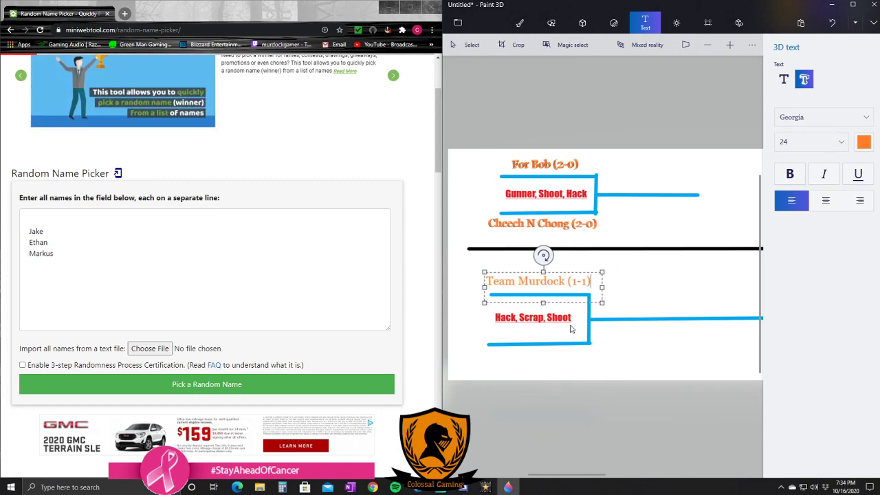
click(536, 311)
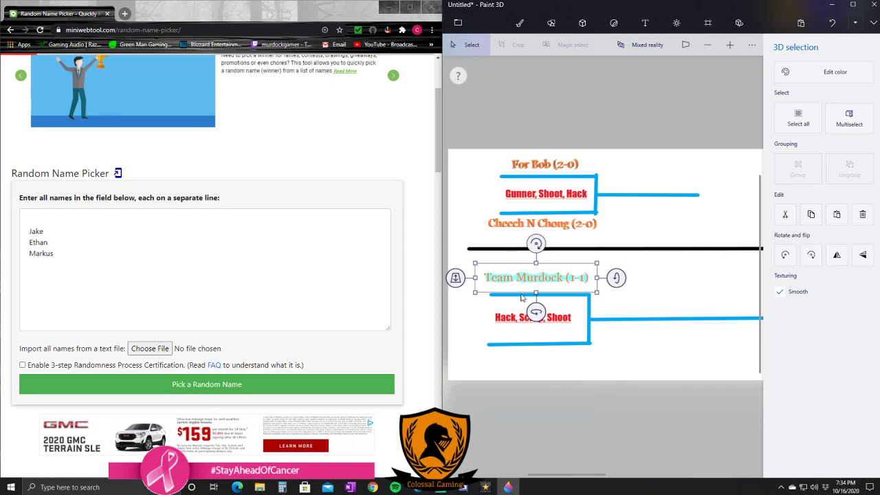
mouse_move(536, 311)
mouse_down()
mouse_move(526, 312)
mouse_move(536, 312)
mouse_up()
Nudge the Team Murdock label into place, then draw a random winner from the three remaining players
drag(573, 268, 574, 276)
click(623, 427)
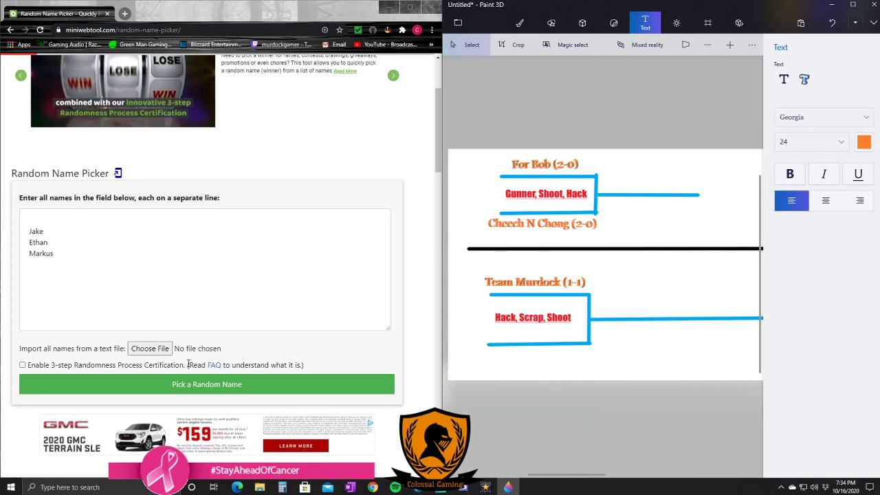
click(202, 386)
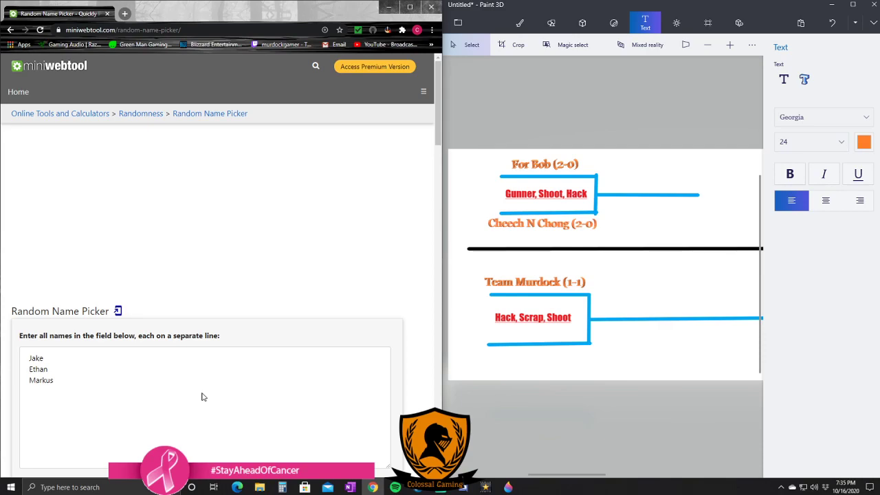
scroll(253, 342, down, 3)
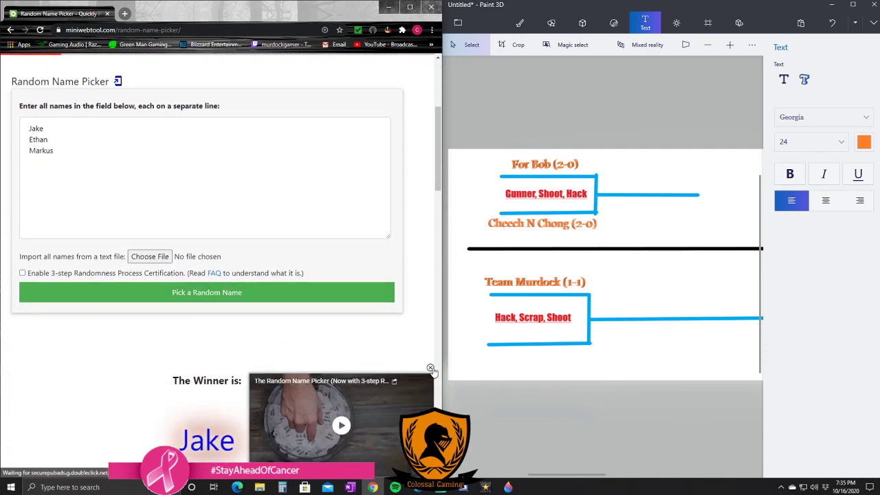
click(430, 367)
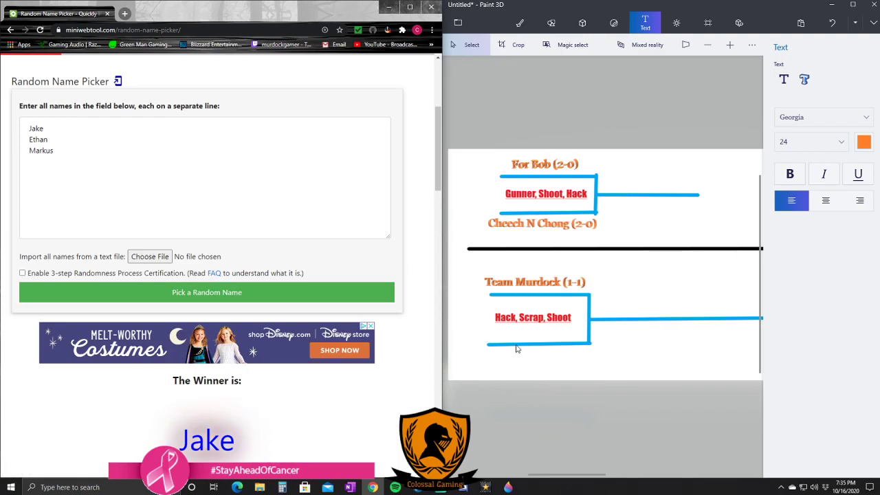
click(804, 79)
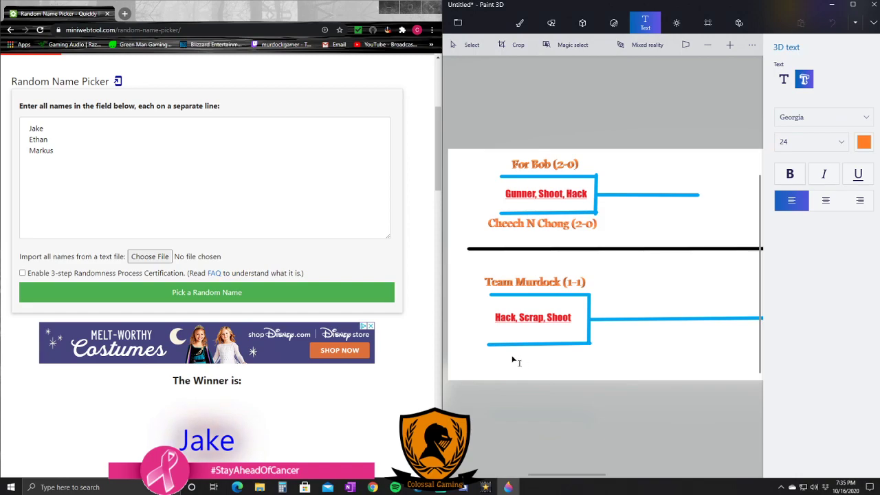
Type 'Glizzy Goblins (1-1)' and place it under the lower line of the Hack, Scrap, Shoot match
text(Gli)
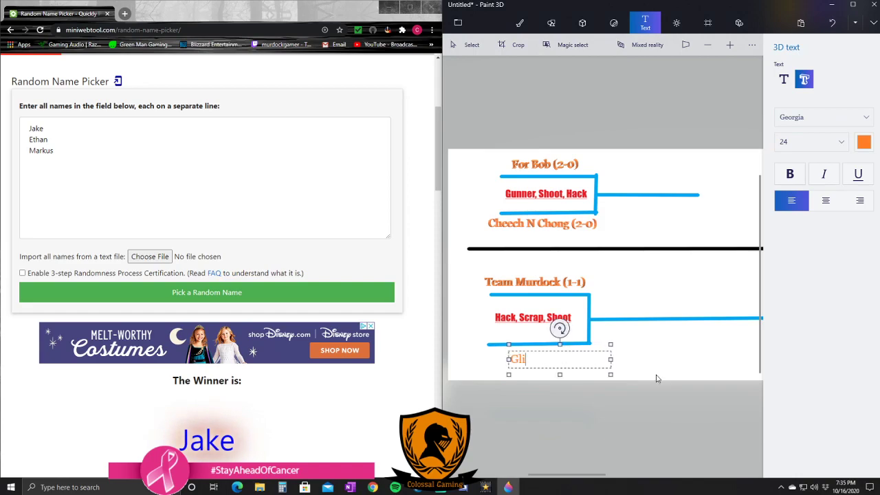
text(zzy Goblin)
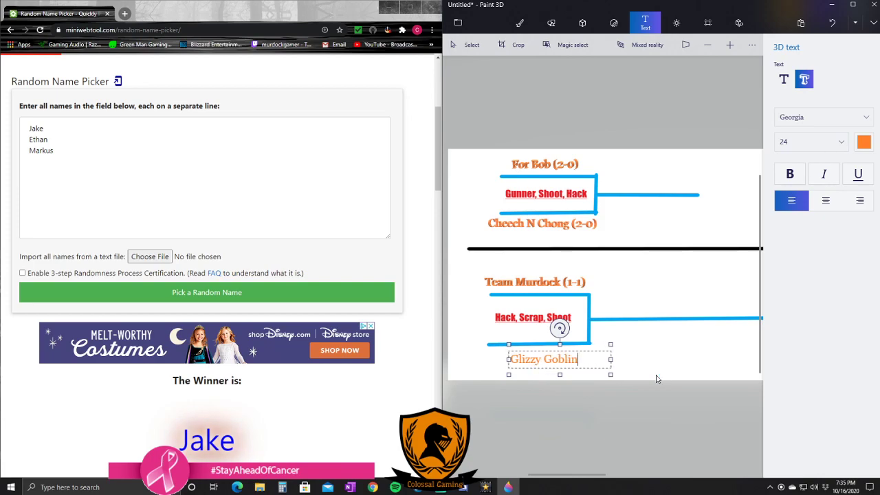
text(s (1-)
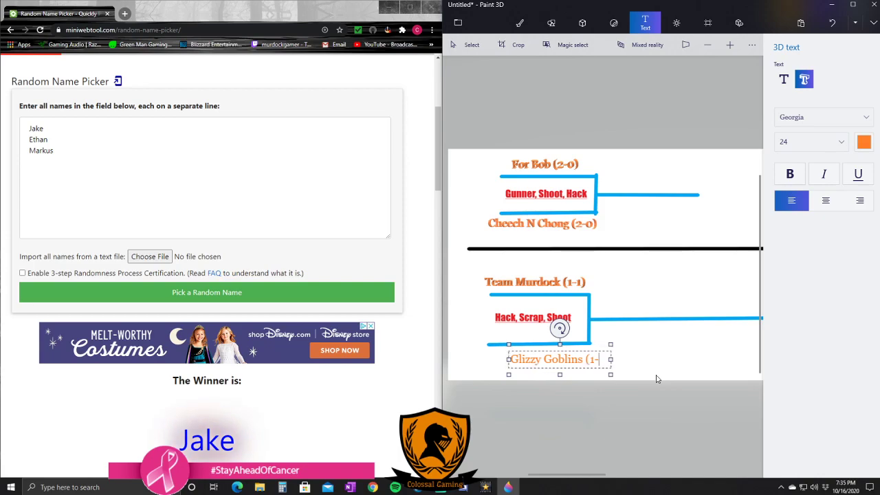
text(1))
drag(612, 353, 618, 358)
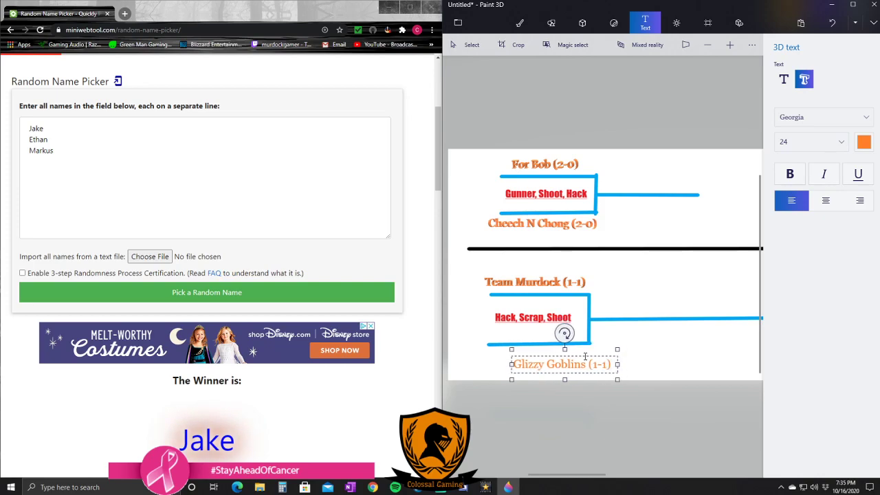
drag(589, 349, 567, 344)
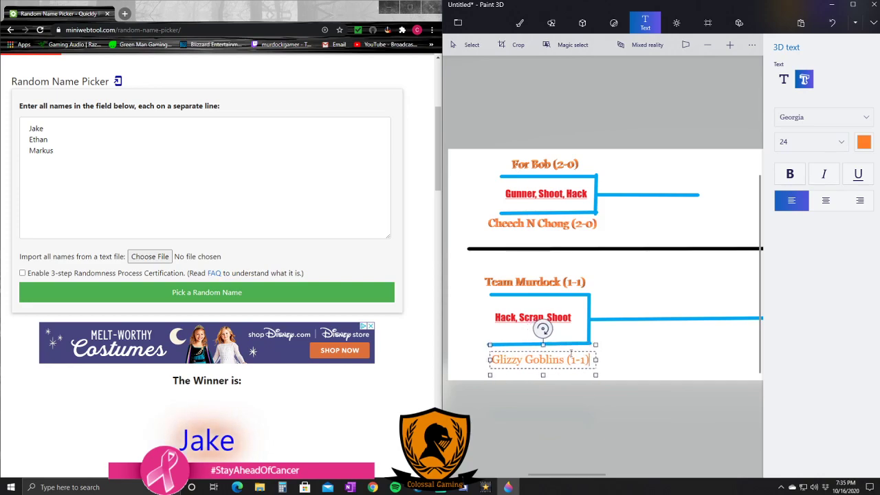
click(597, 400)
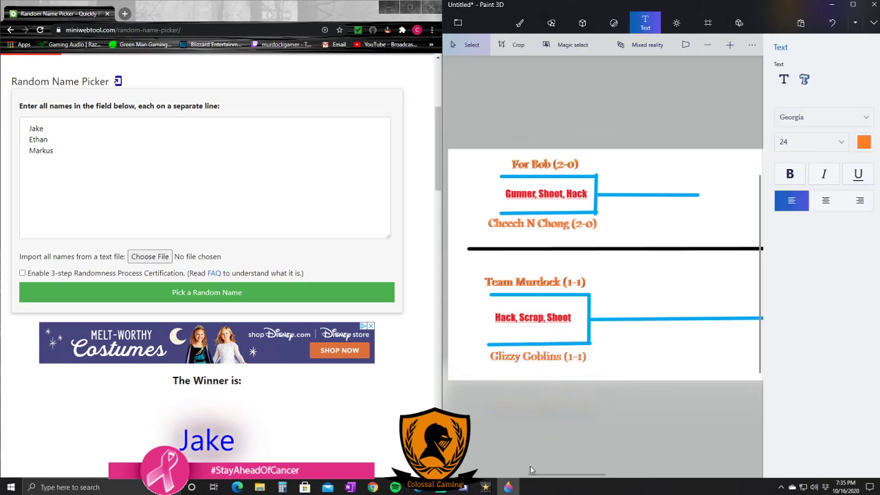
drag(533, 475, 645, 481)
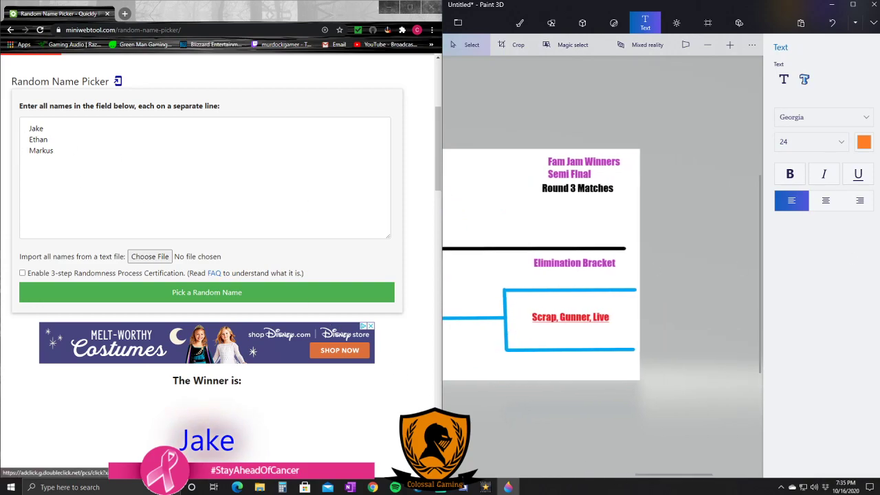
Add orange 3D text 'Aphro Snakes (1-1)' just below the Elimination Bracket heading
click(804, 79)
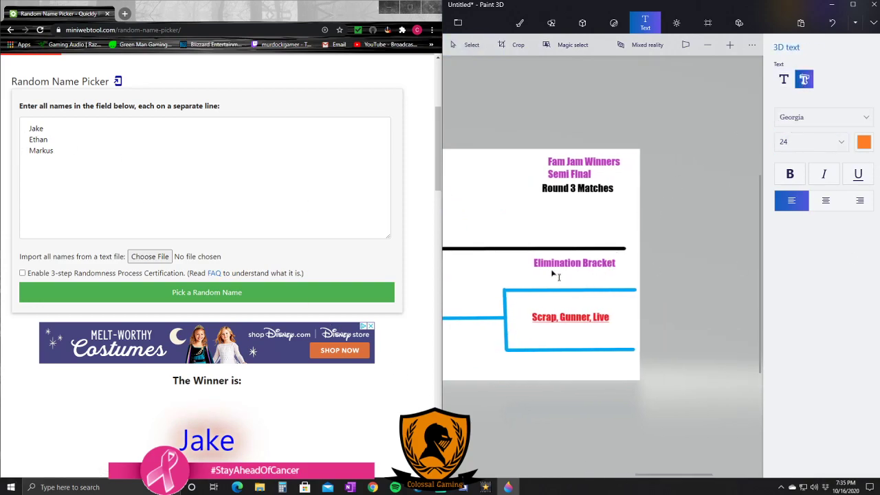
click(552, 275)
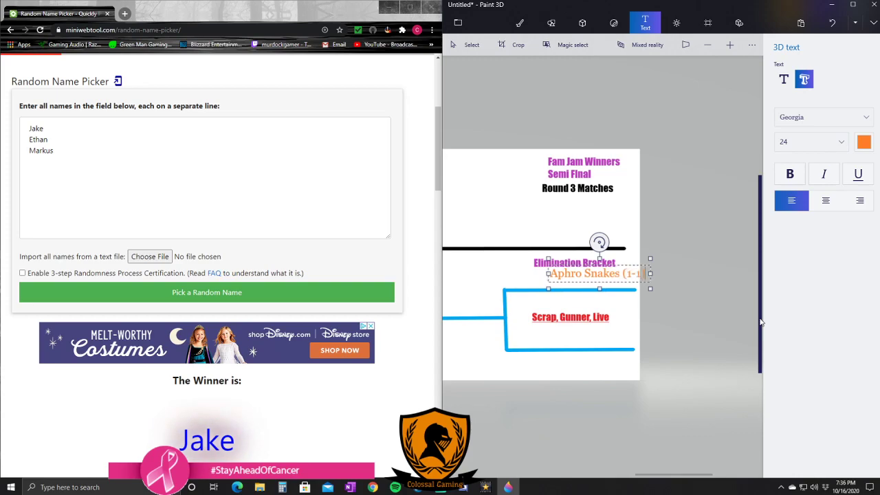
text())
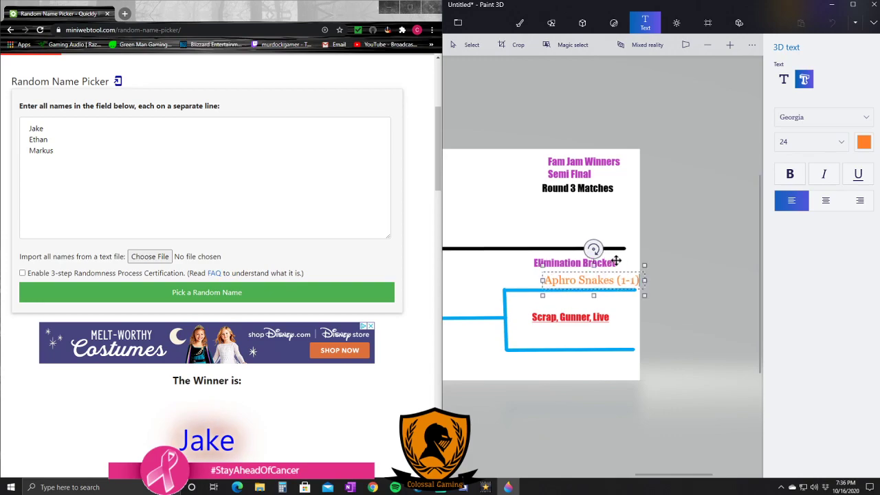
drag(624, 253, 595, 257)
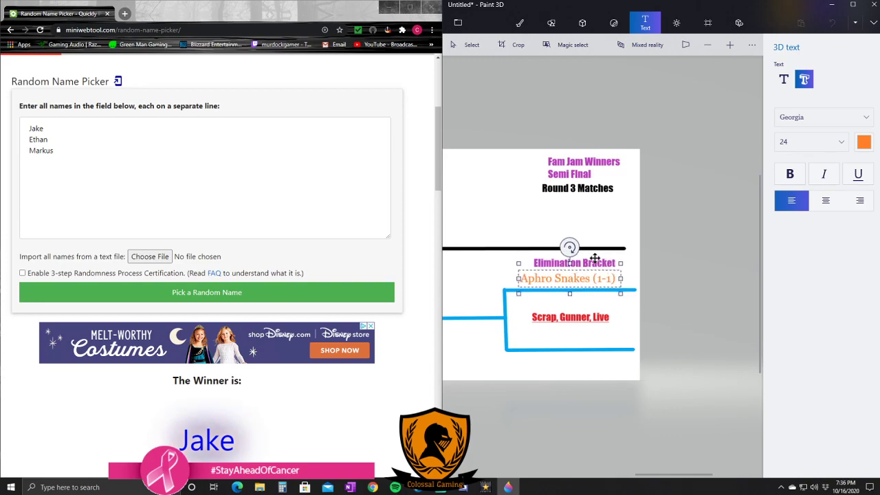
click(701, 281)
drag(565, 313, 627, 324)
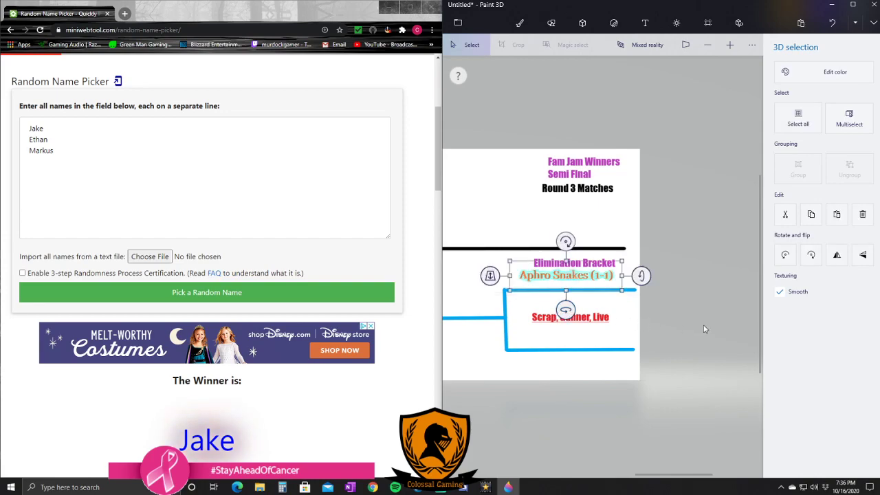
click(590, 373)
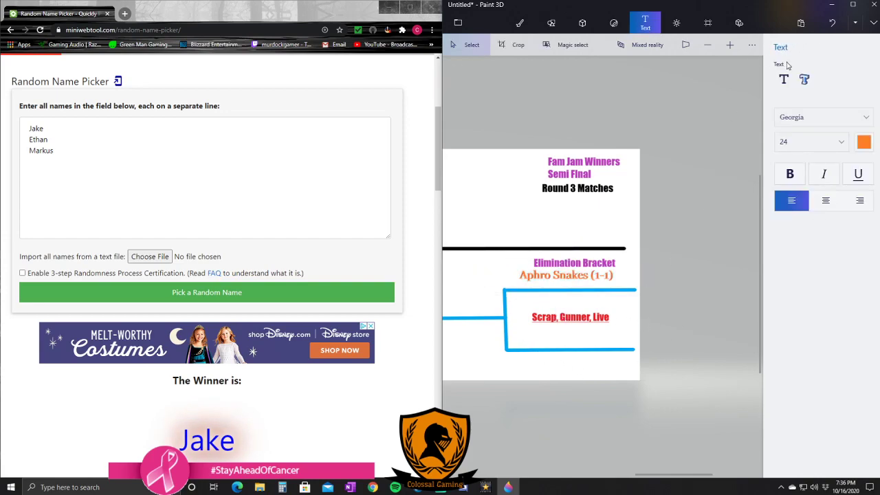
Add 'Team Markus (1-1)' under the elimination bracket's lower line and close the name-picker browser
click(804, 79)
click(573, 359)
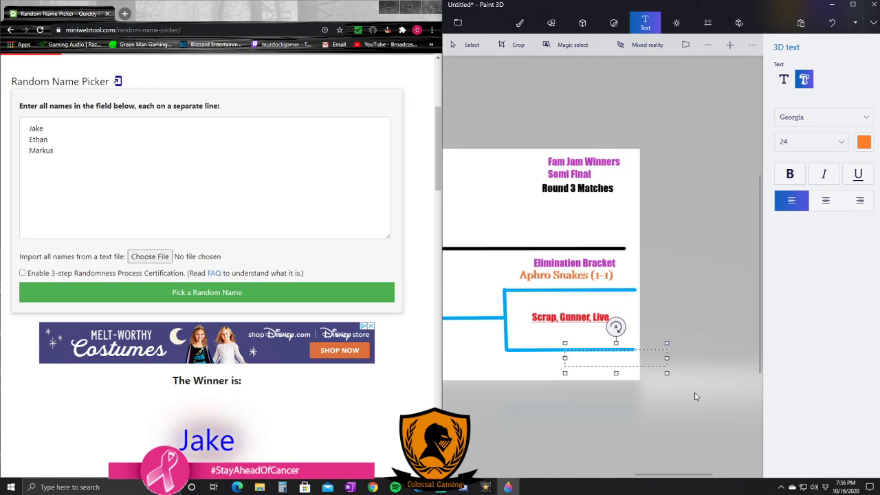
text(Team Markus)
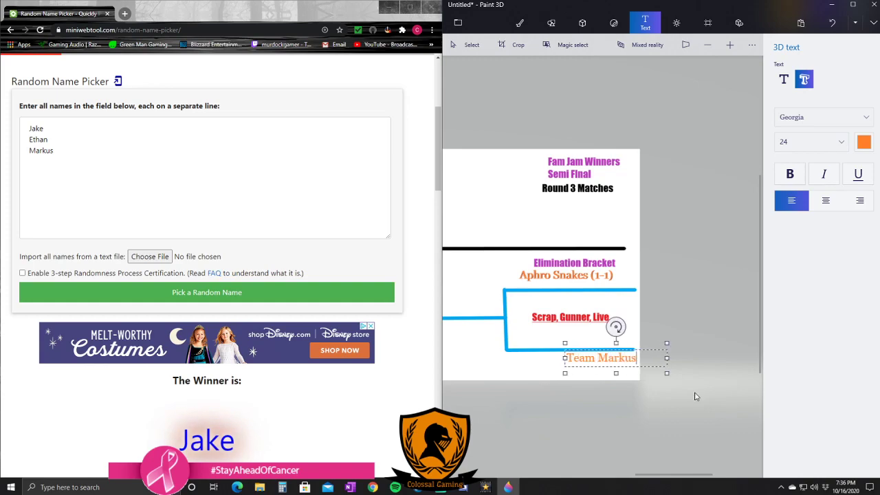
text( (1-1)
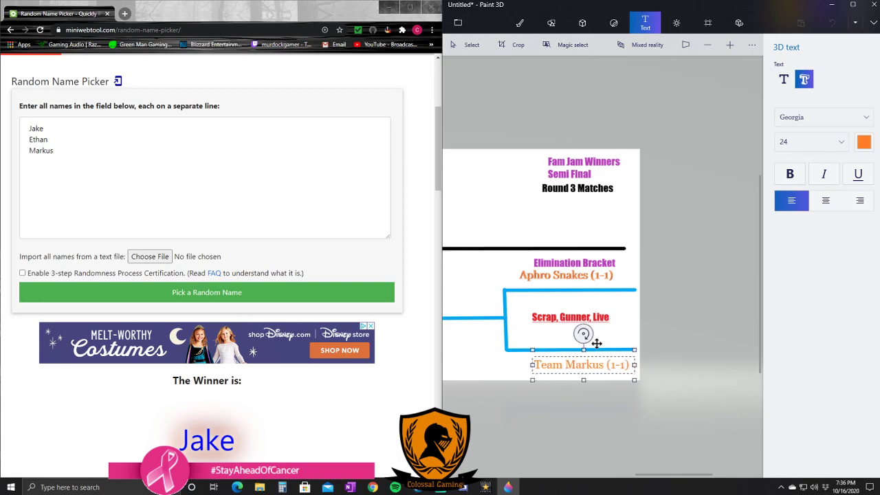
drag(596, 343, 580, 339)
click(623, 359)
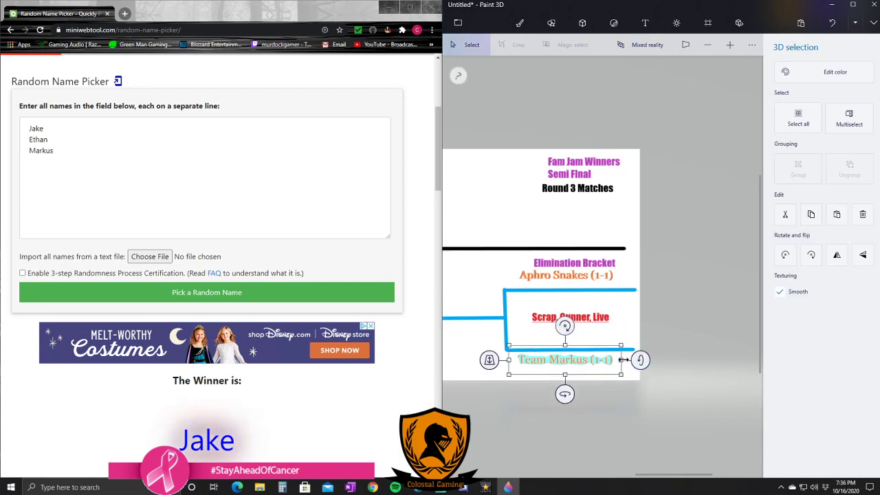
drag(624, 359, 598, 399)
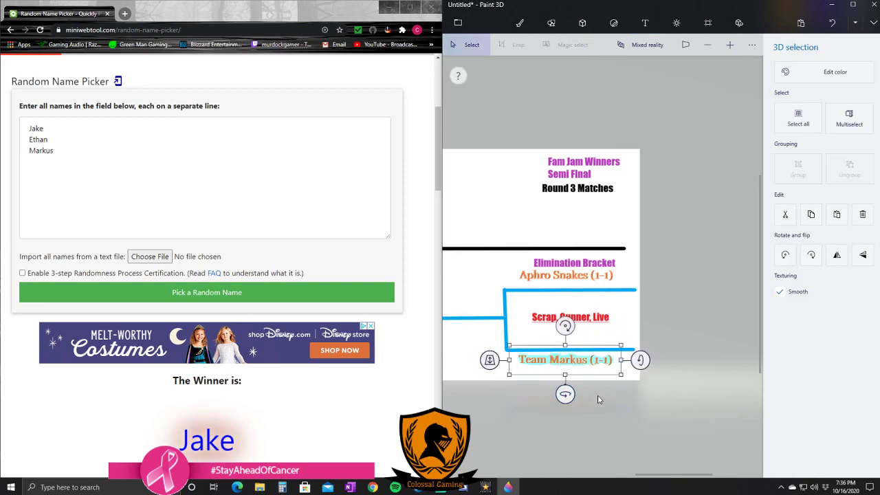
click(598, 399)
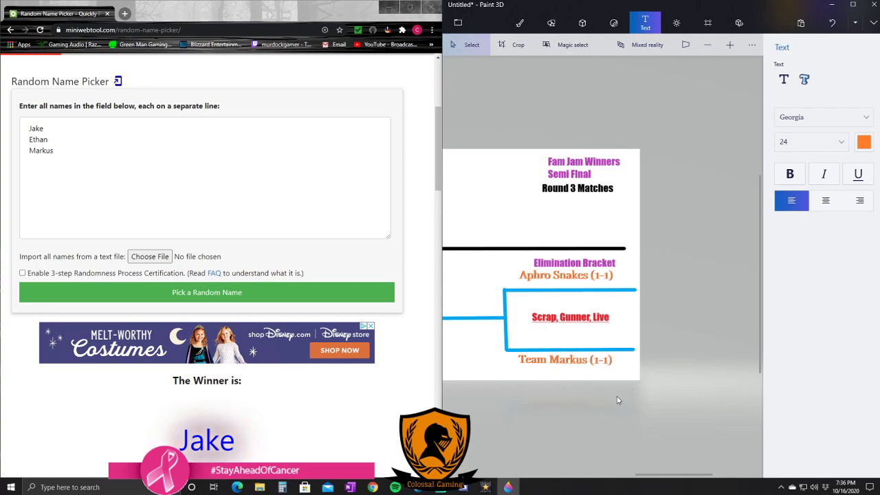
click(423, 6)
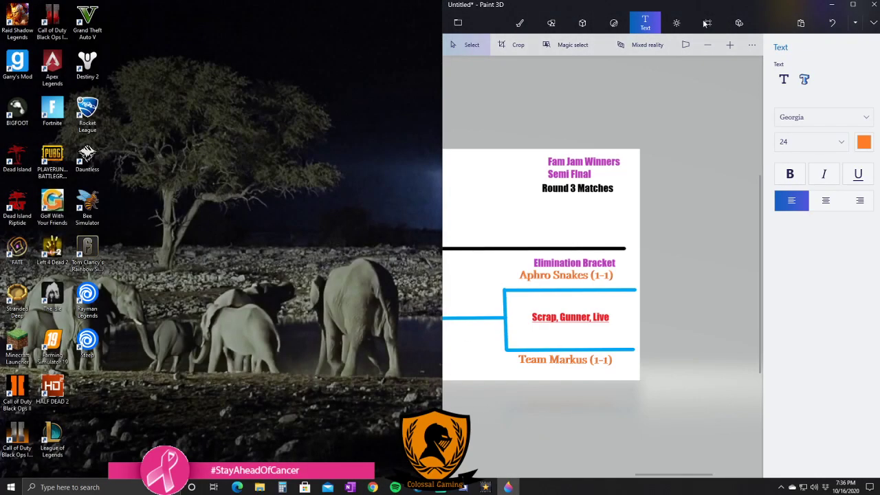
Maximize Paint 3D and add bold, underlined Ink Free 2D text 'Primetime' at the top-left corner
click(853, 5)
scroll(511, 240, up, 2)
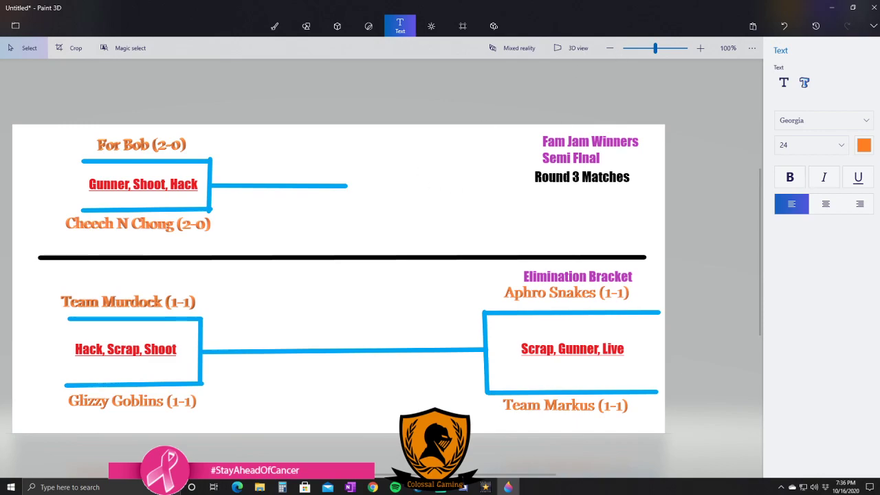
click(789, 84)
click(851, 122)
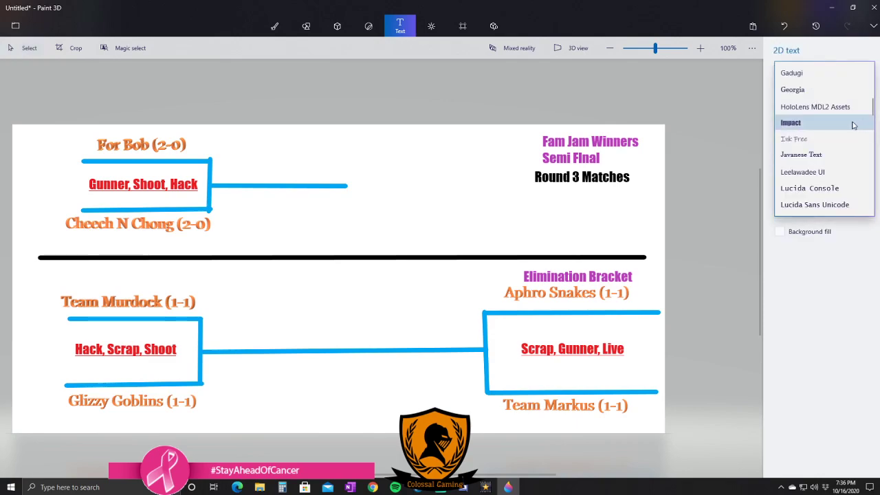
click(827, 140)
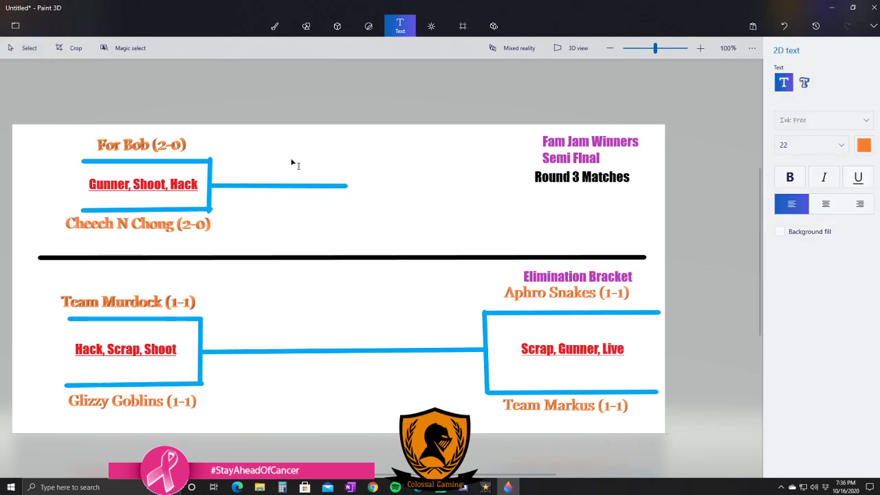
click(30, 141)
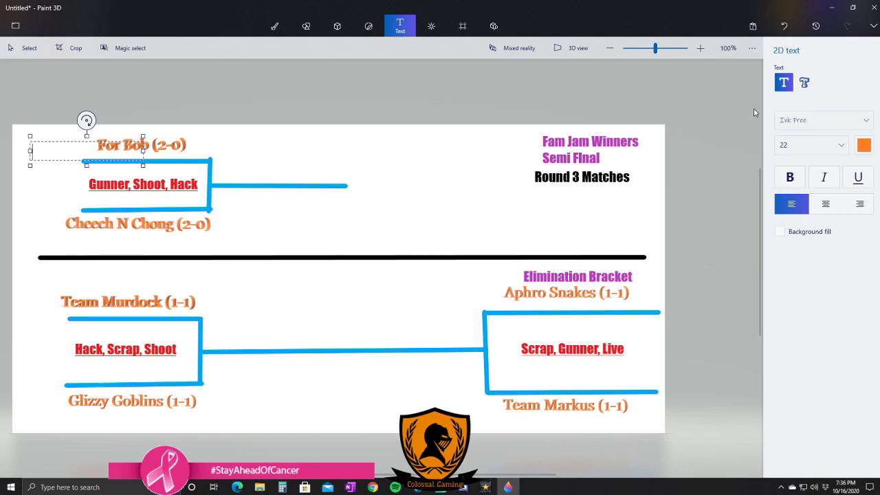
click(789, 177)
click(858, 177)
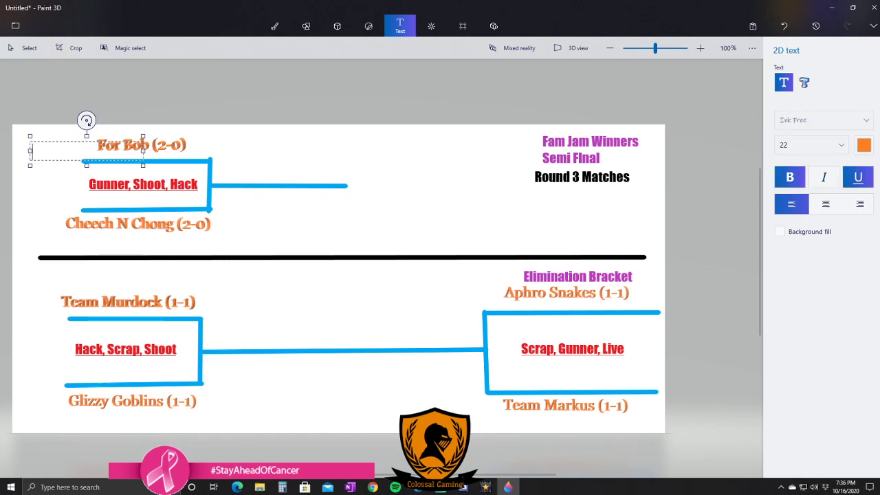
text(Primetime)
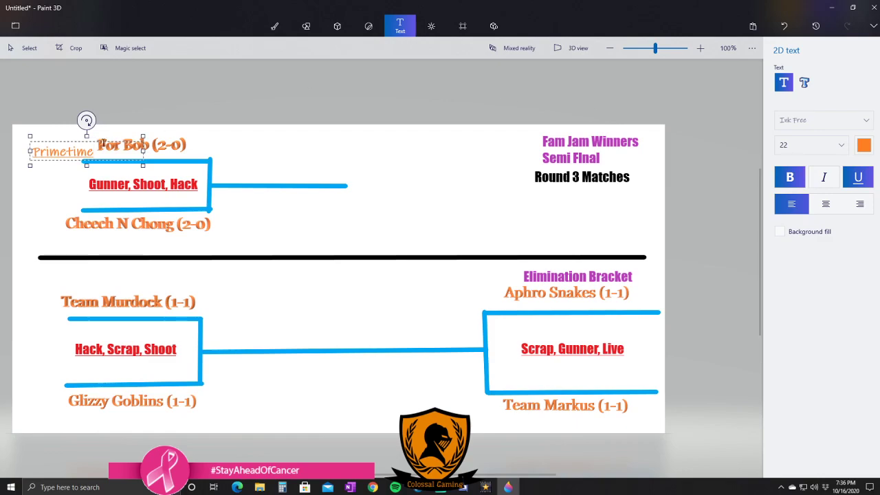
drag(103, 135, 95, 119)
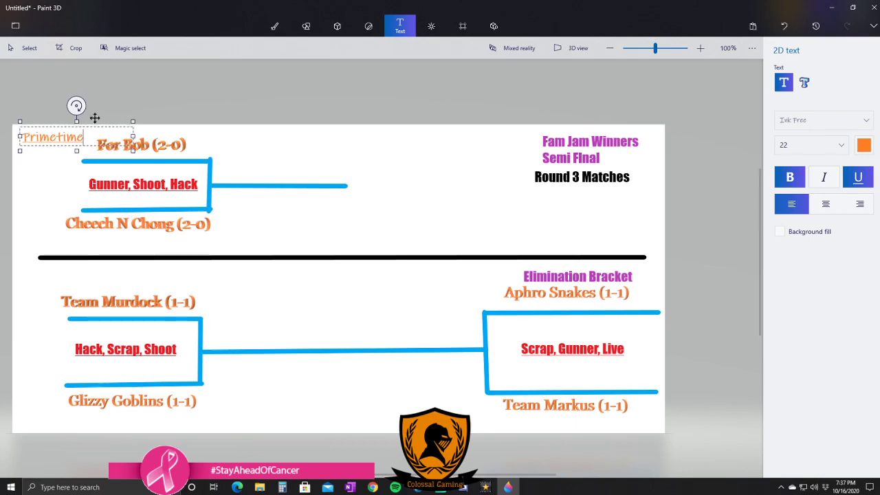
click(521, 112)
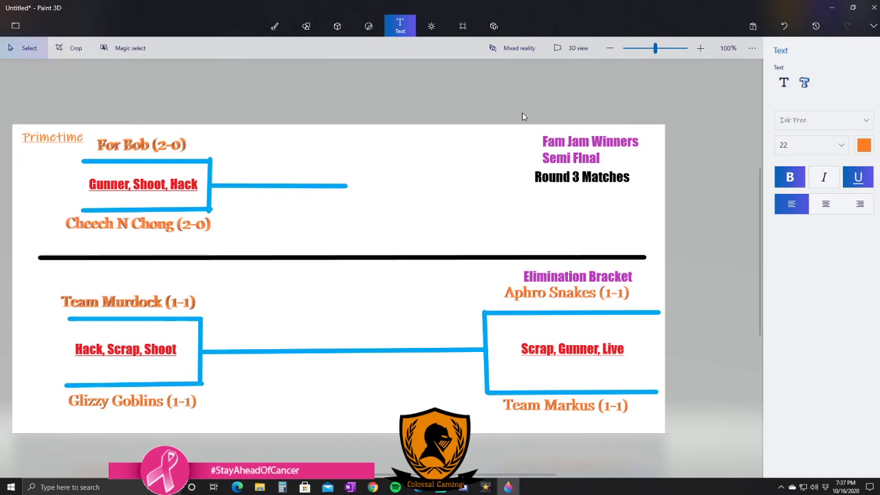